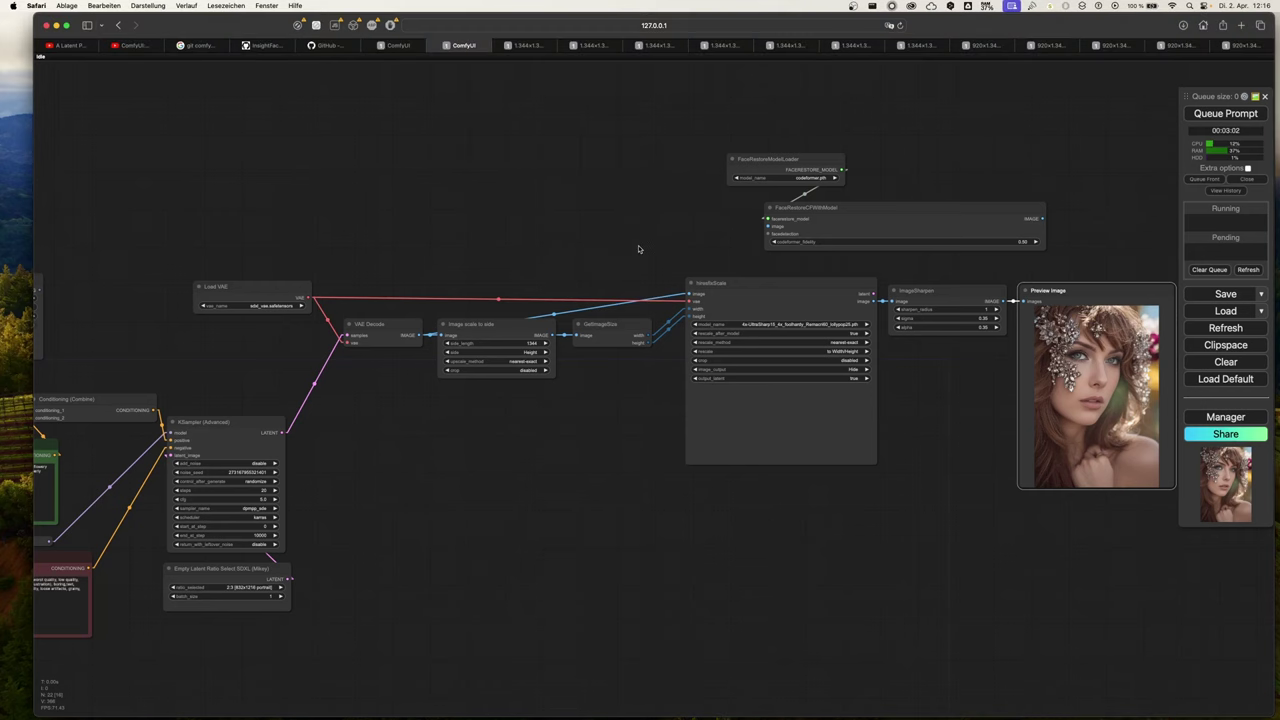
Pan and zoom the workflow to bring the prompt nodes into view, then deselect Preview Image.
mouse_move(629, 286)
mouse_down()
mouse_move(628, 256)
mouse_move(627, 270)
mouse_up()
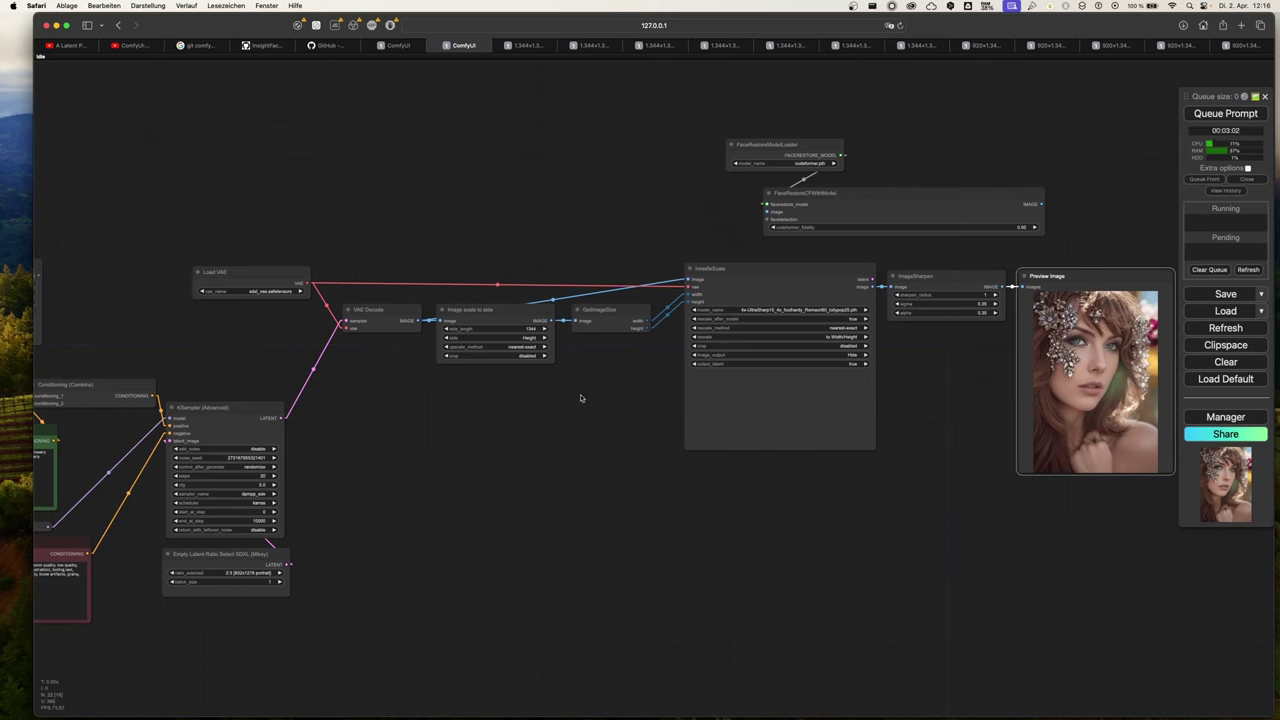
scroll(383, 494, down, 3)
drag(383, 494, 817, 380)
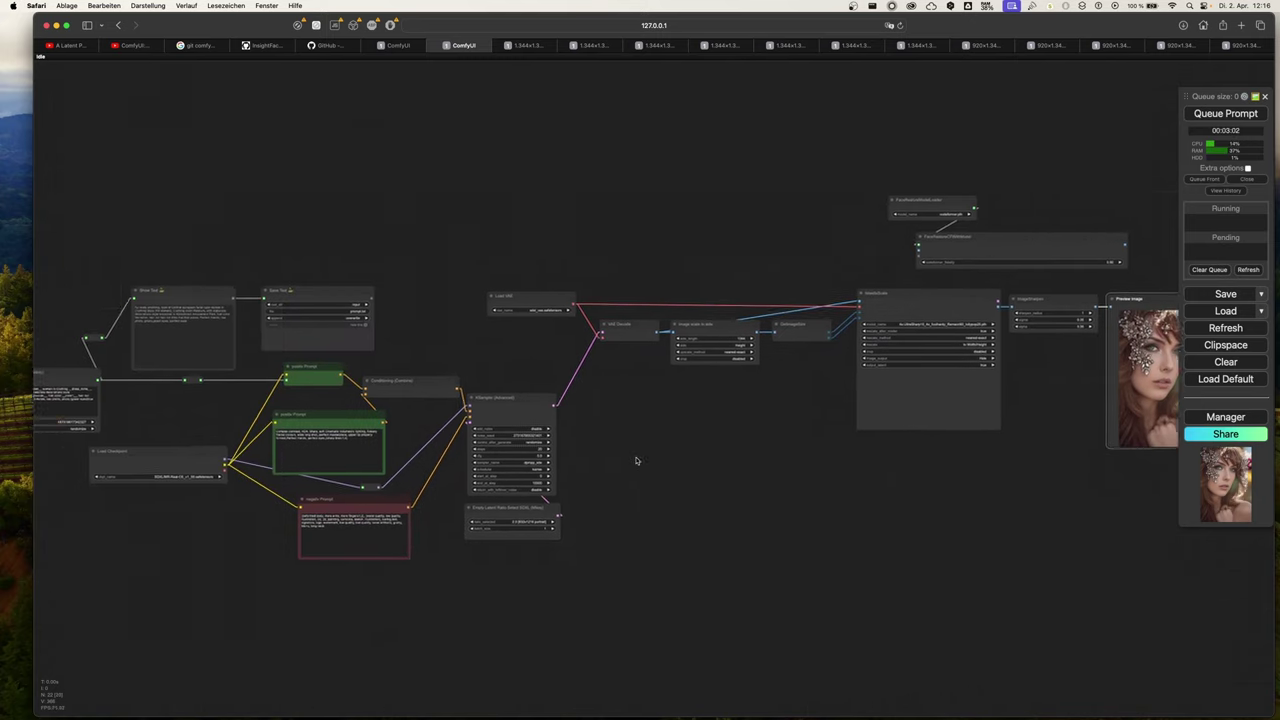
drag(490, 541, 472, 551)
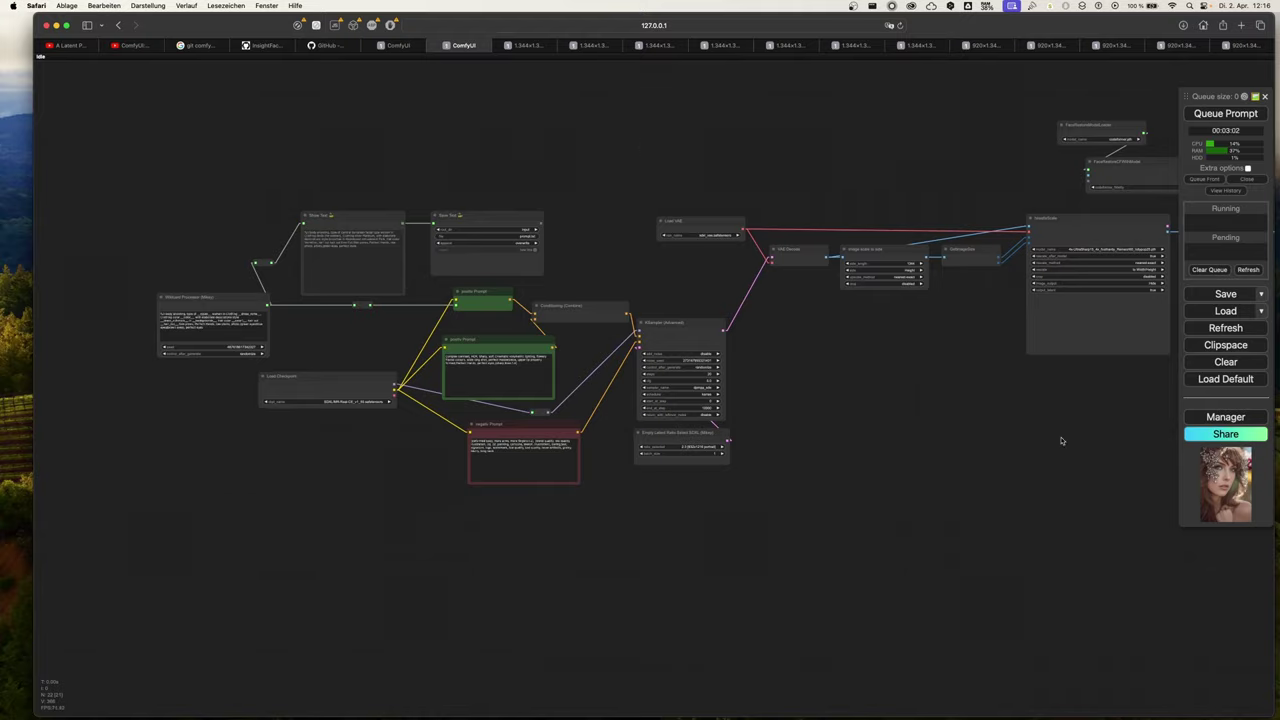
scroll(1060, 437, up, 3)
scroll(646, 451, down, 3)
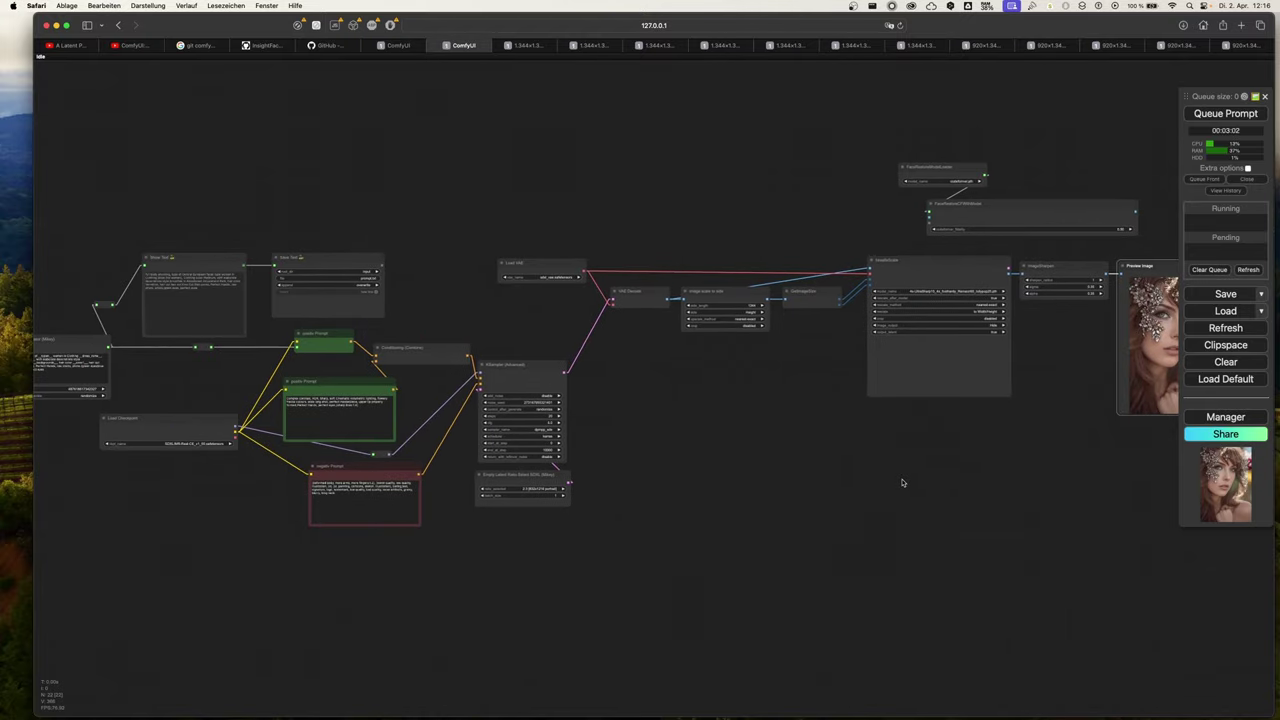
scroll(840, 492, up, 2)
scroll(854, 503, down, 2)
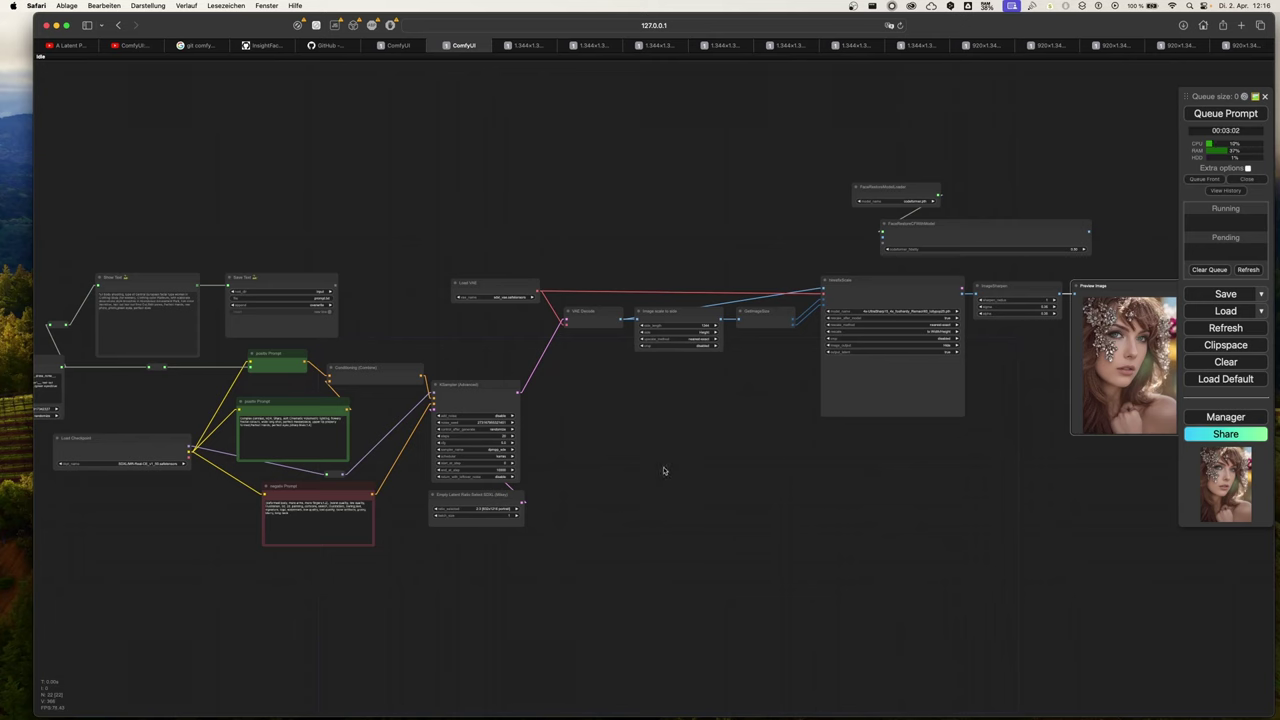
drag(663, 470, 677, 460)
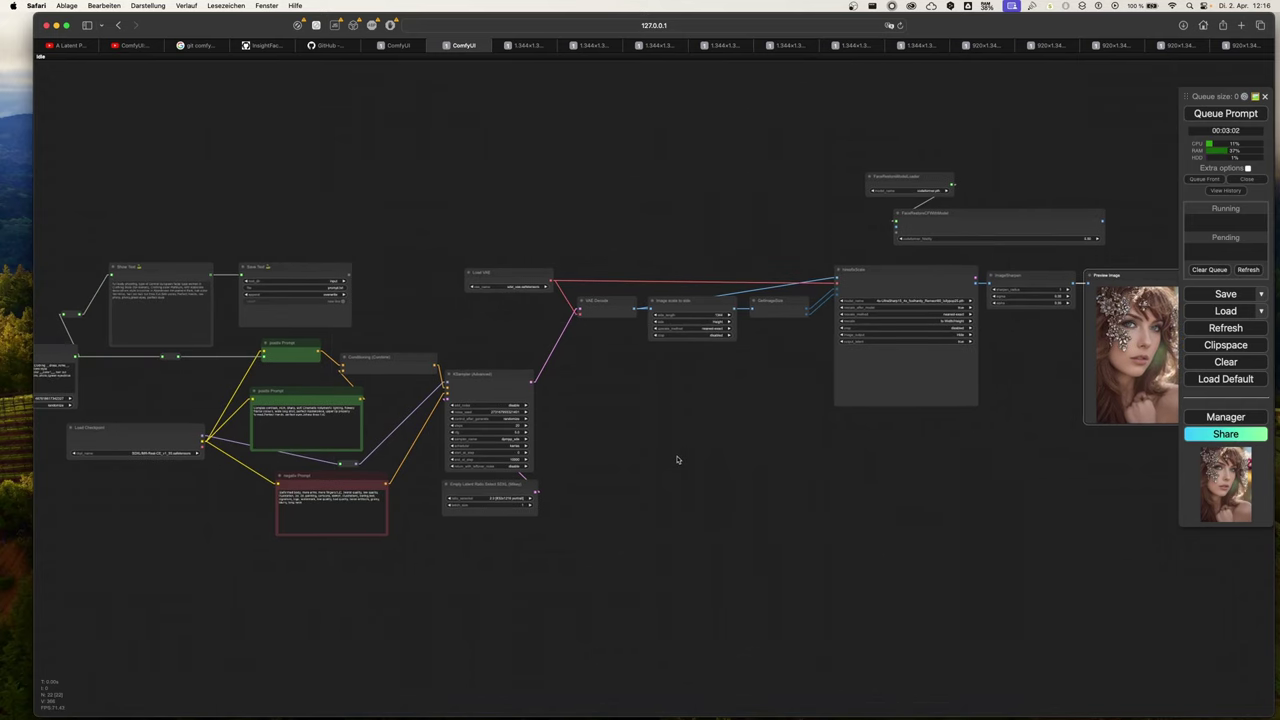
click(697, 439)
Queue two generation runs, then view the first full-size 1344 portrait tab in Safari.
click(1245, 116)
click(1245, 116)
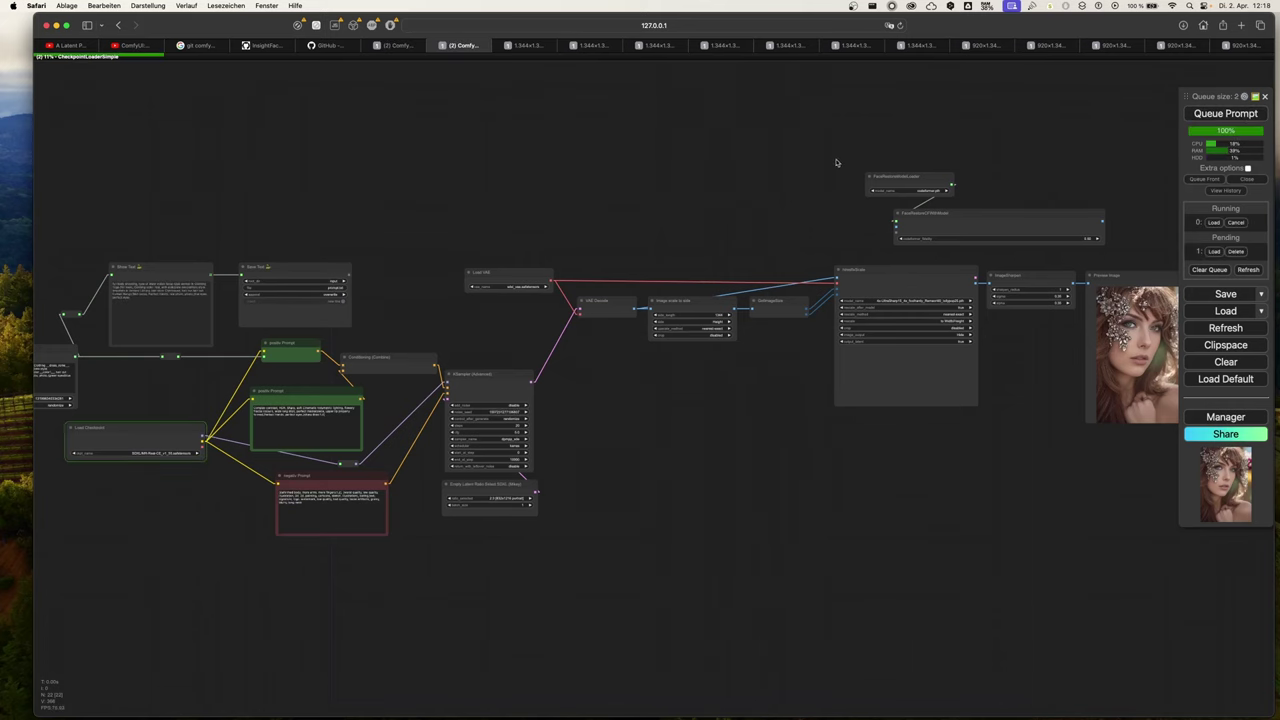
drag(800, 177, 790, 204)
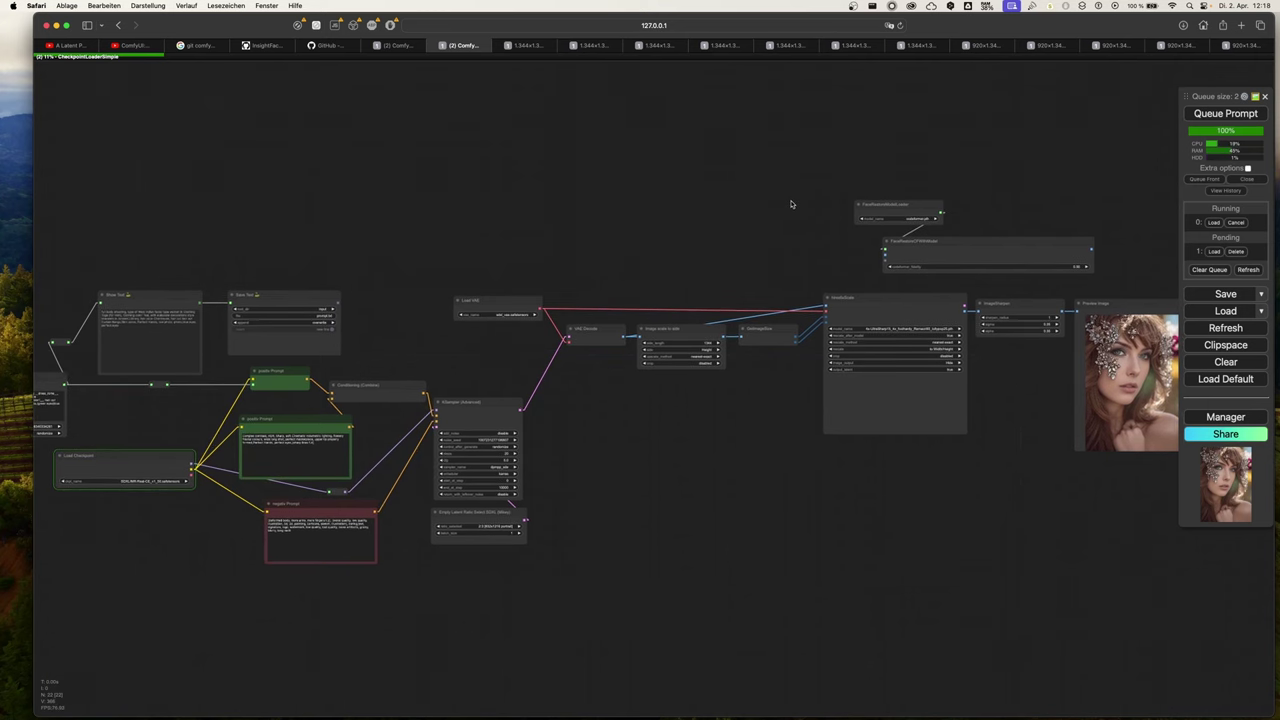
scroll(740, 200, up, 3)
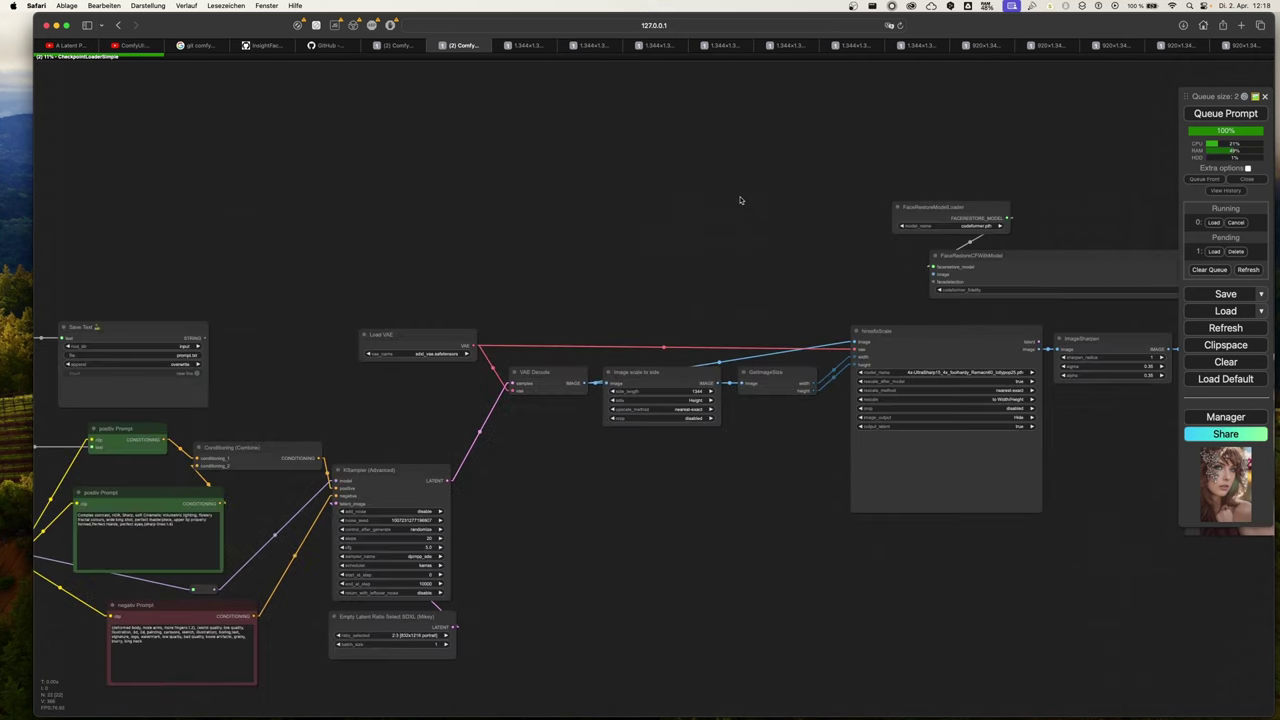
scroll(740, 200, up, 3)
scroll(640, 195, up, 2)
drag(636, 192, 403, 210)
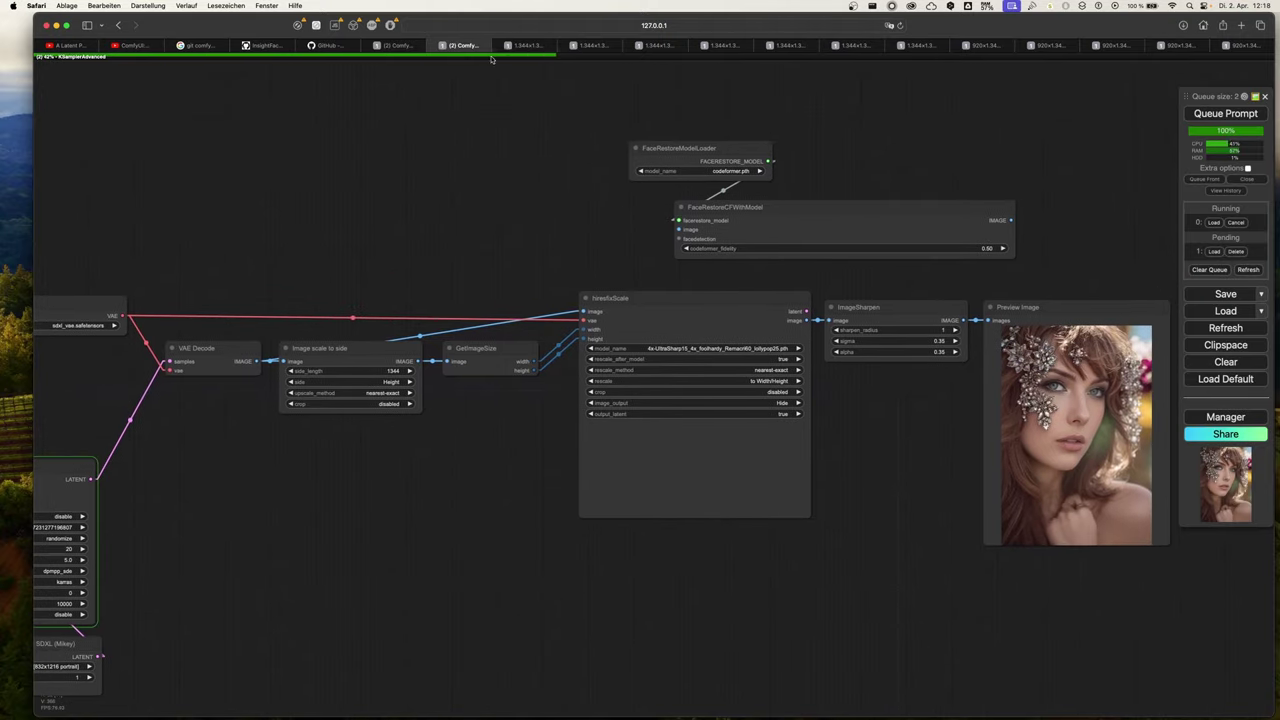
click(533, 45)
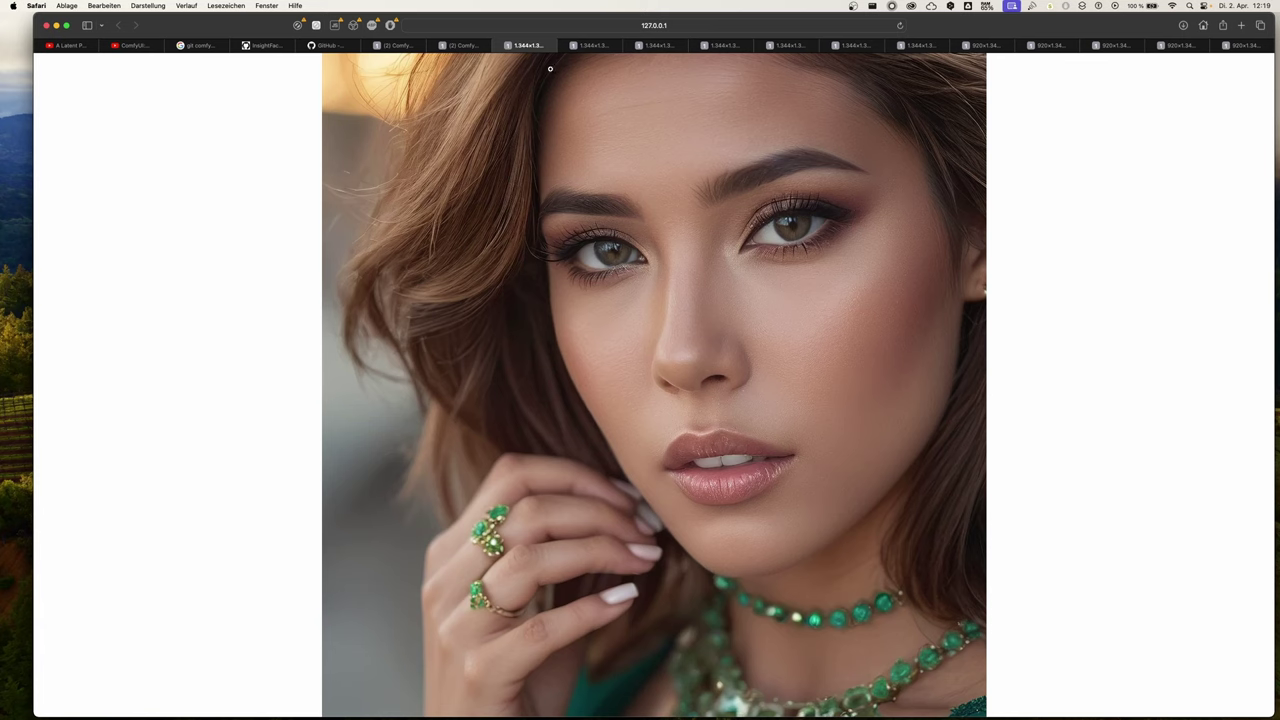
Page through six 1344-pixel portrait tabs, ending on the woman with flowers in her hair.
click(590, 46)
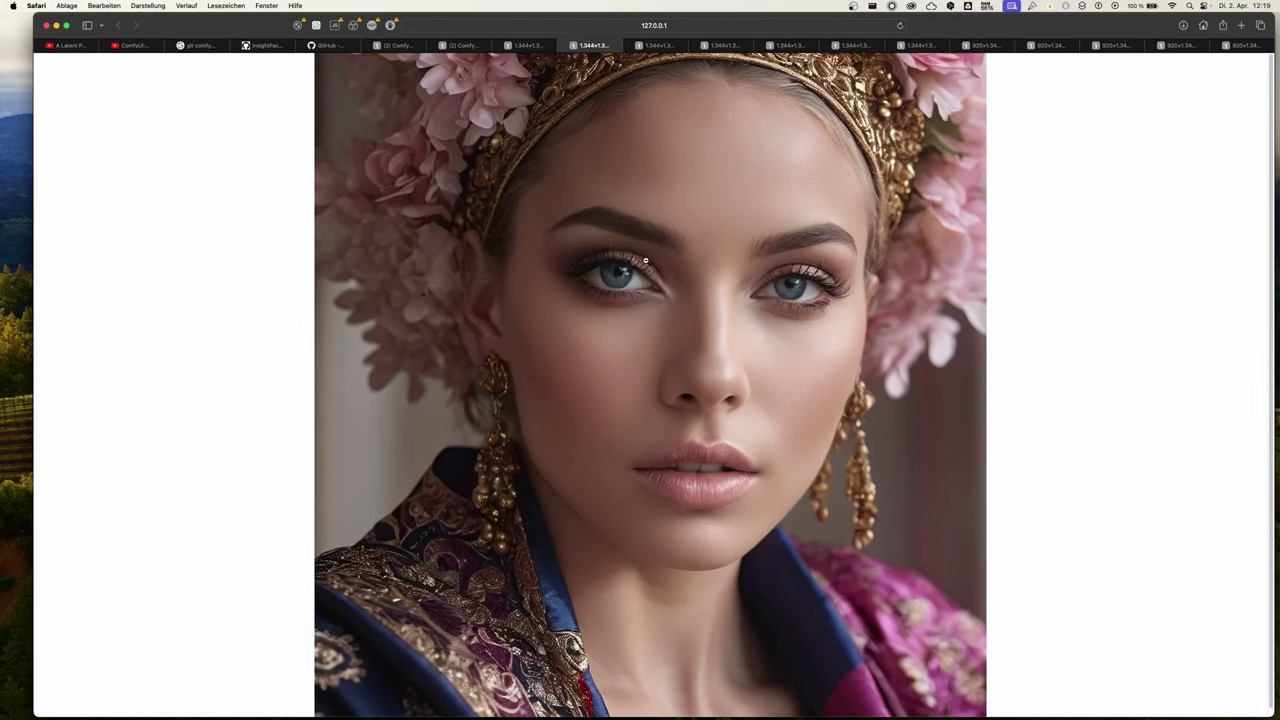
click(656, 46)
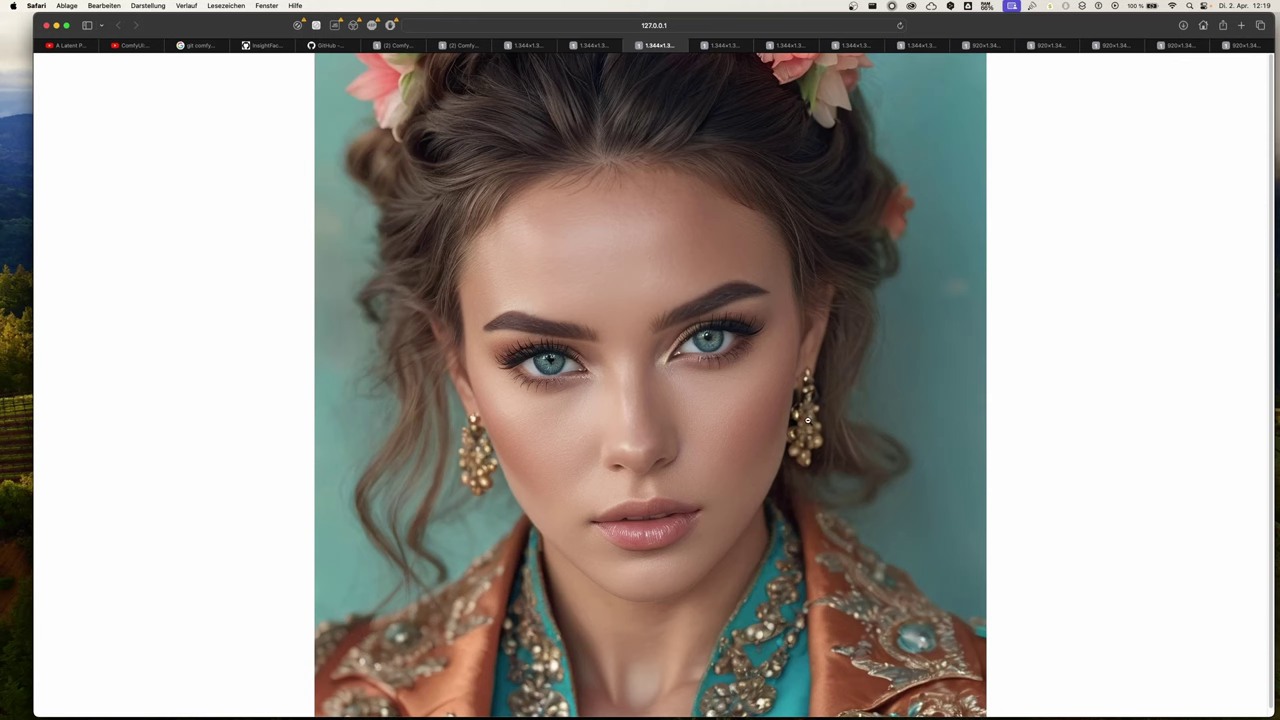
click(722, 47)
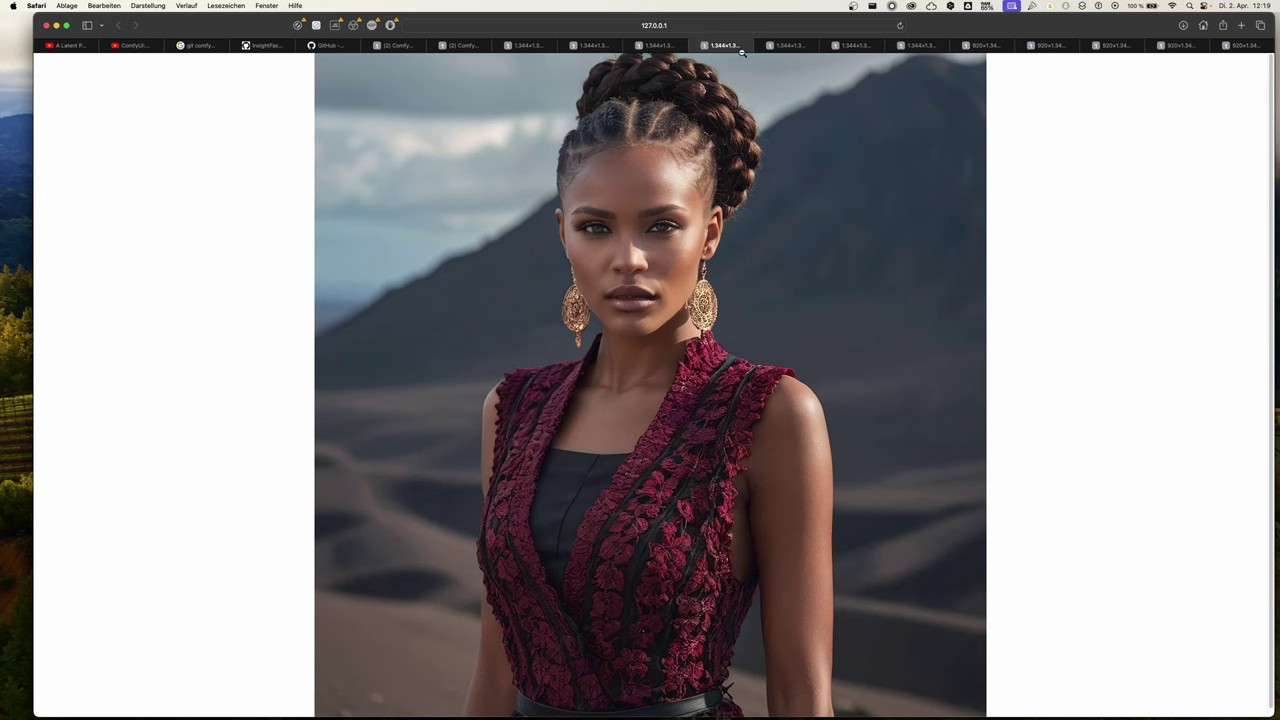
click(783, 47)
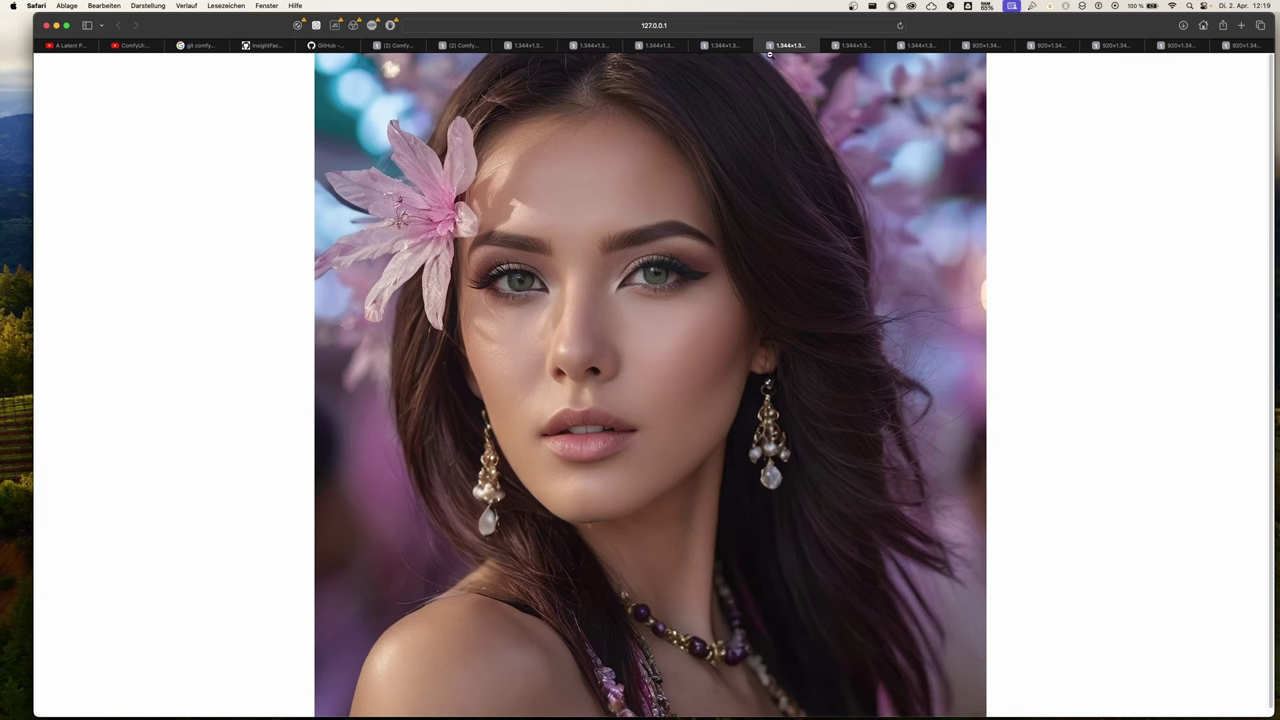
click(848, 47)
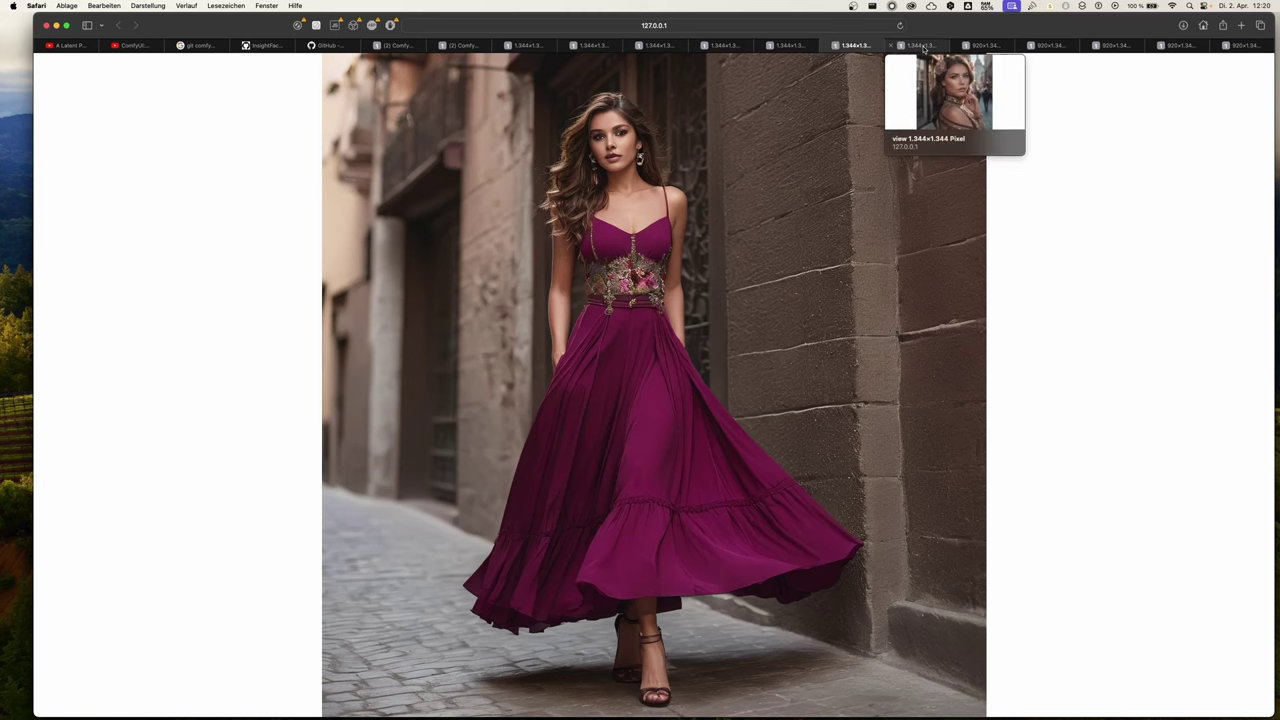
click(923, 48)
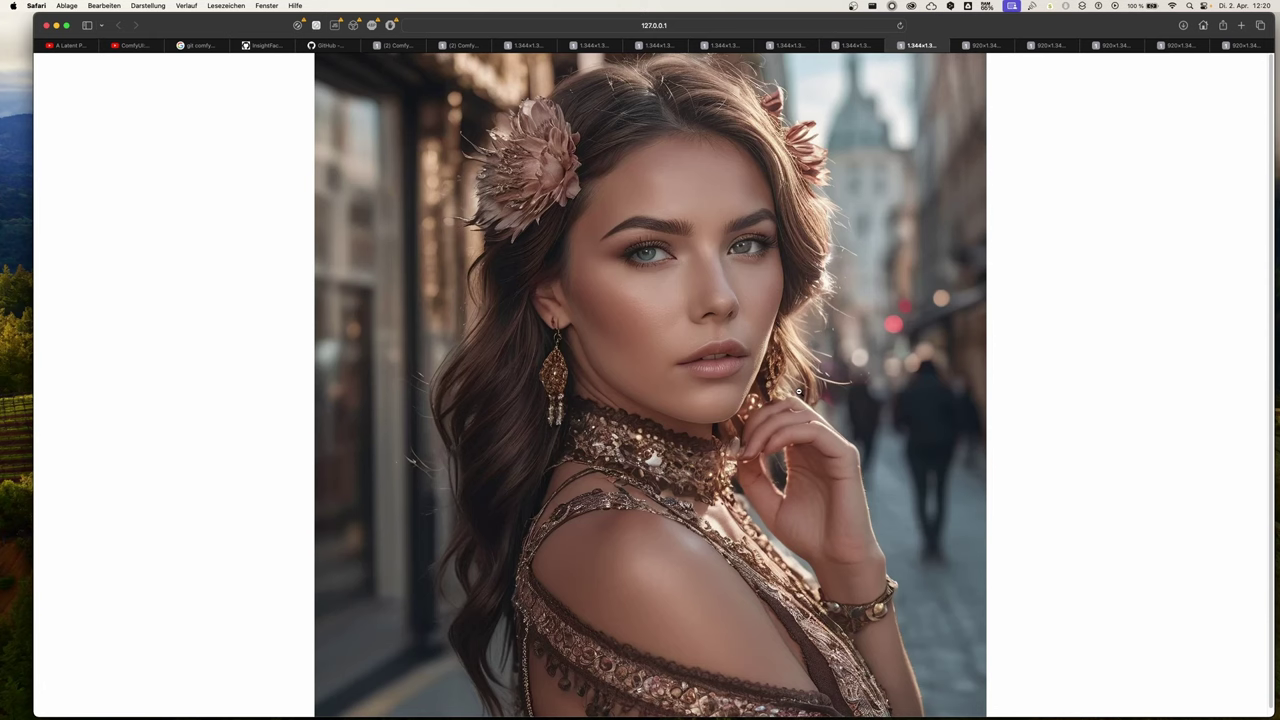
Page through the five 920-pixel portrait tabs, ending on the jewelled flower face ornaments.
click(996, 47)
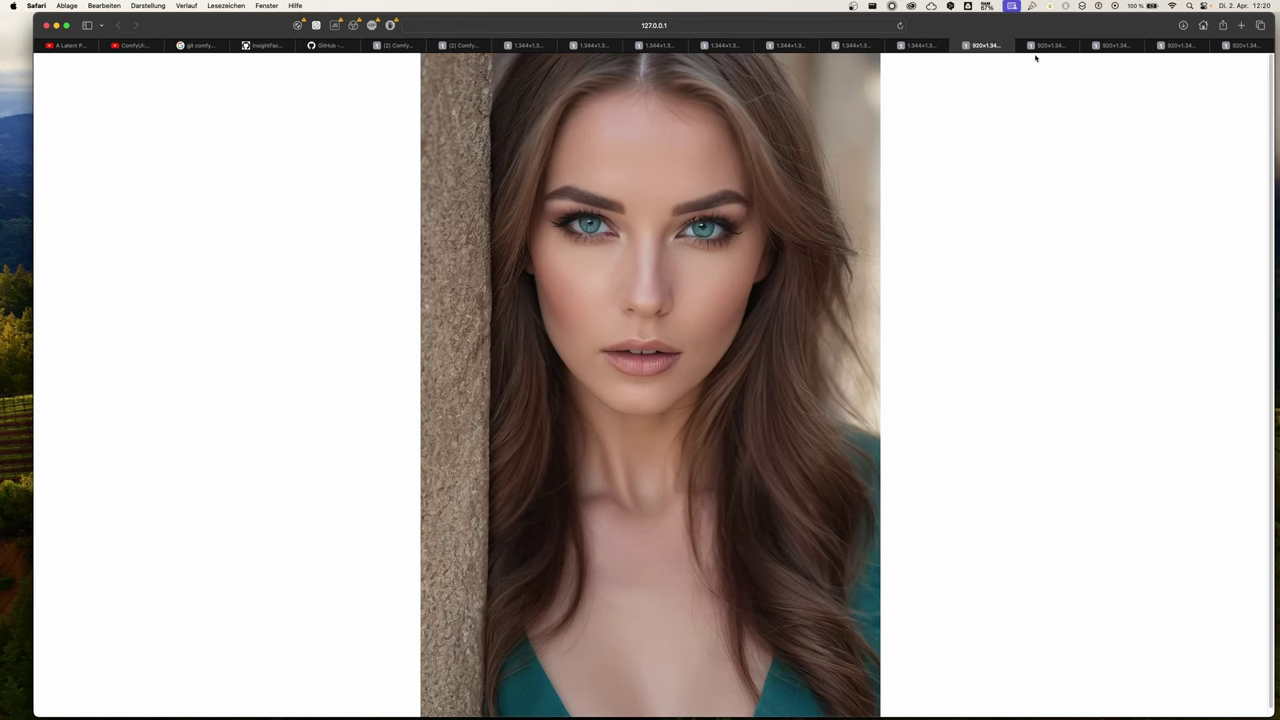
click(1044, 48)
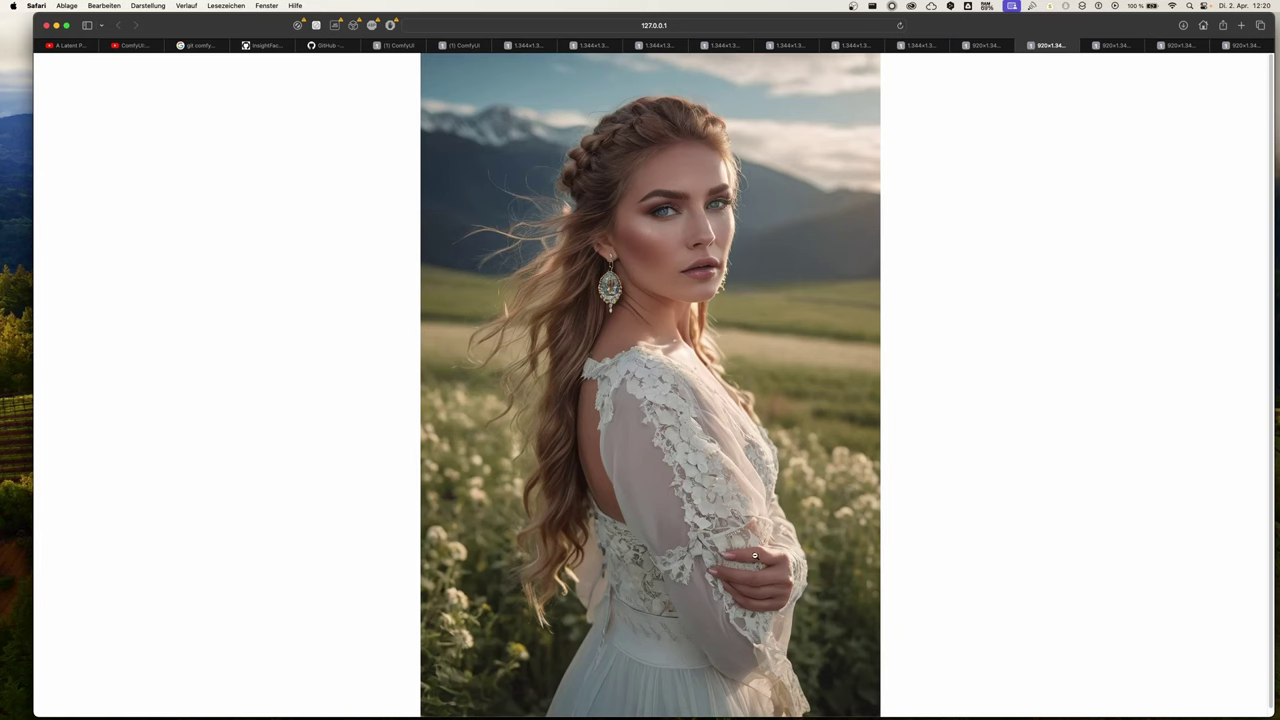
click(1108, 47)
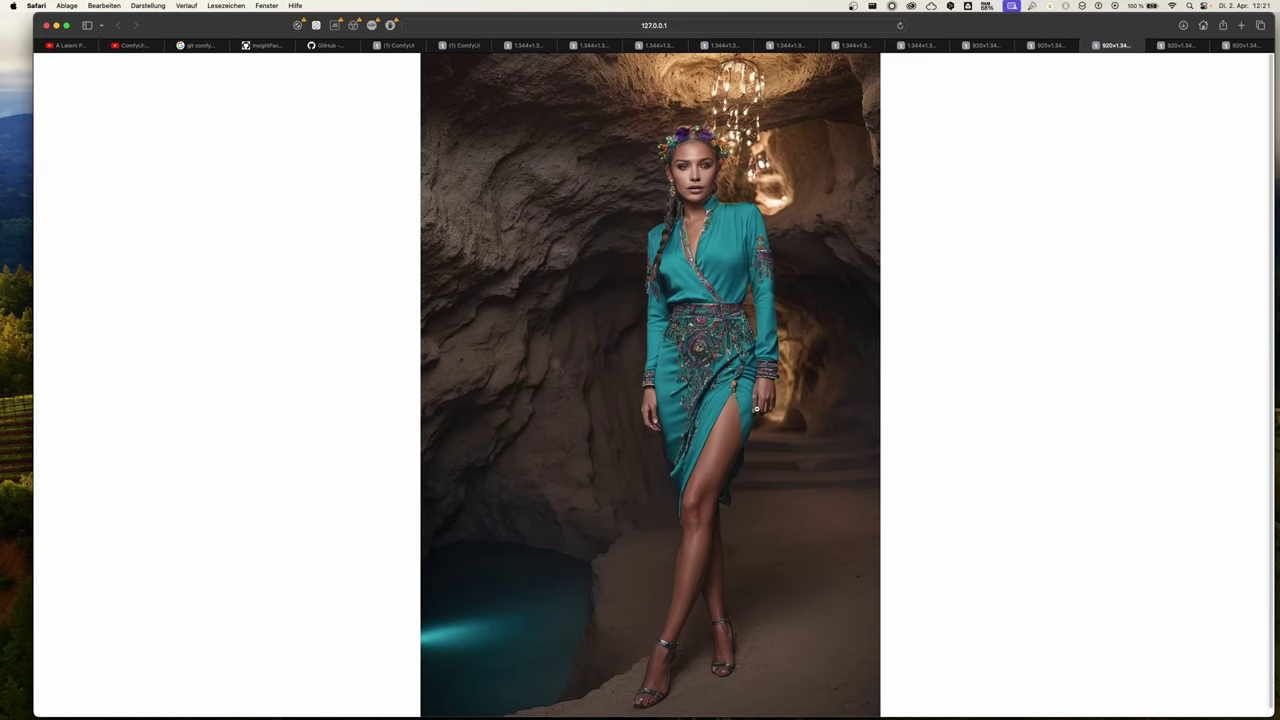
click(1165, 46)
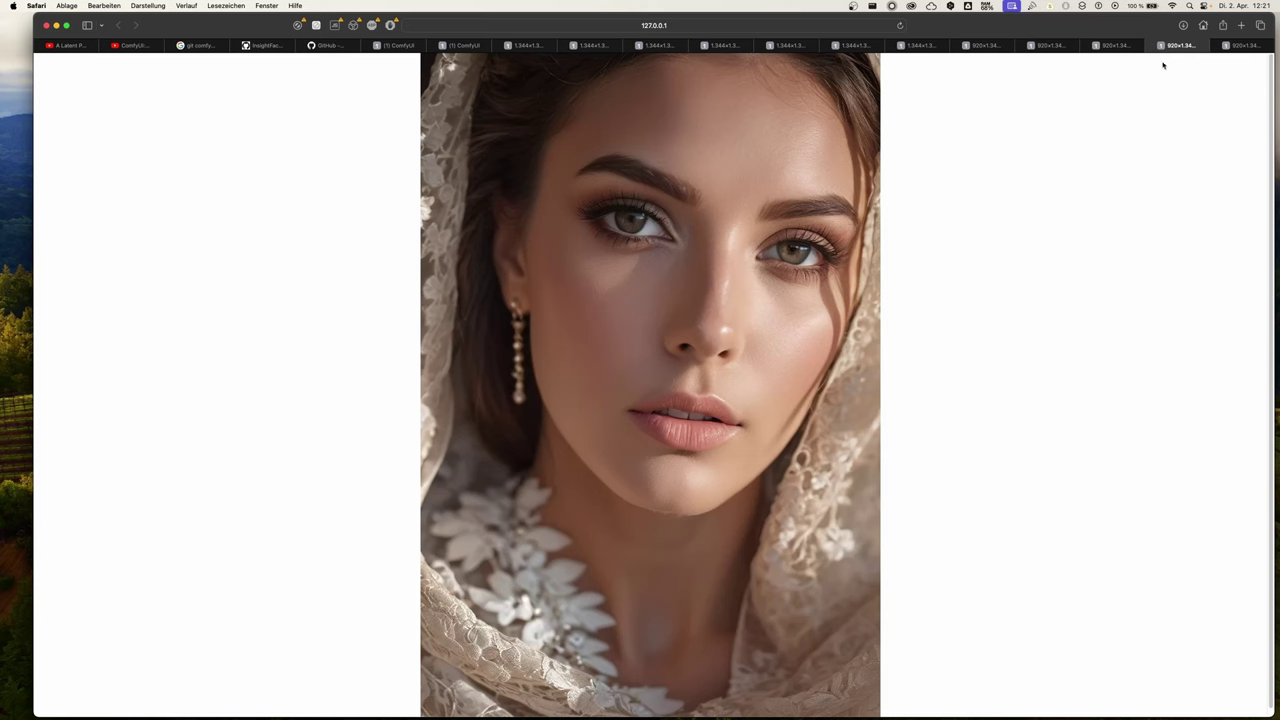
click(1240, 47)
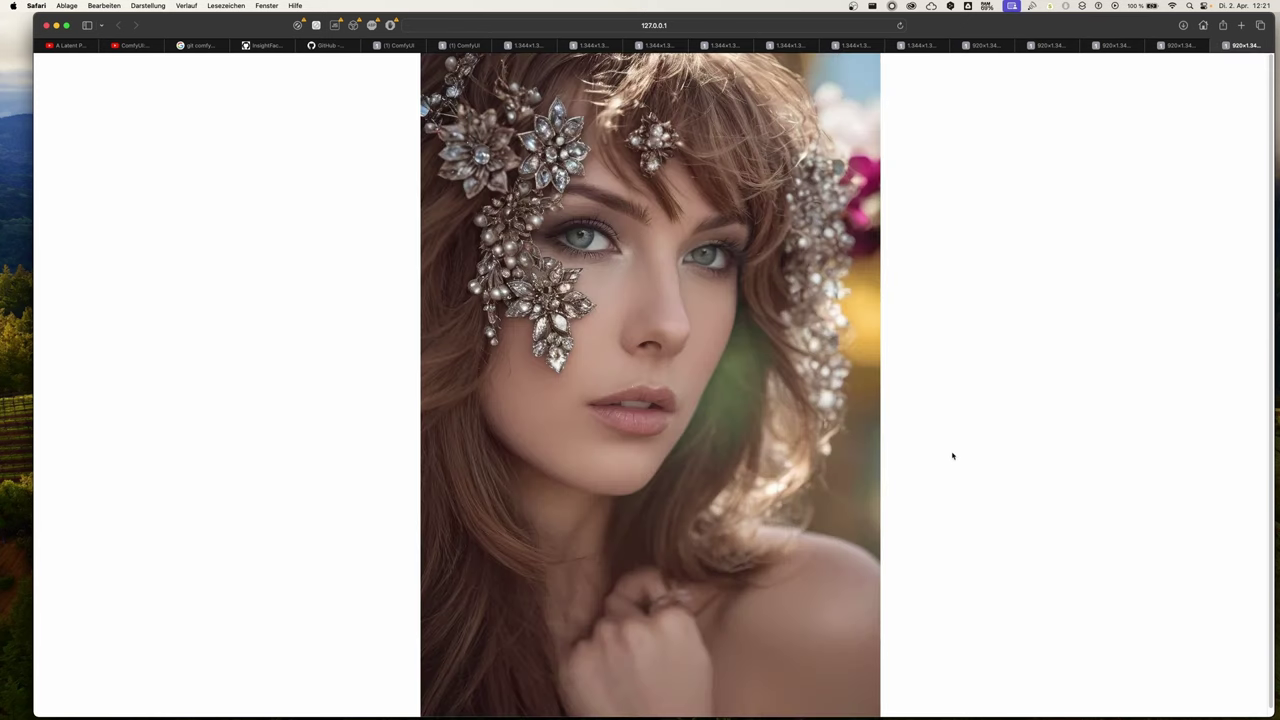
mouse_move(810, 708)
Open the teal-glitter portrait full size via Open Image on the Preview Image node.
click(478, 46)
right_click(1030, 452)
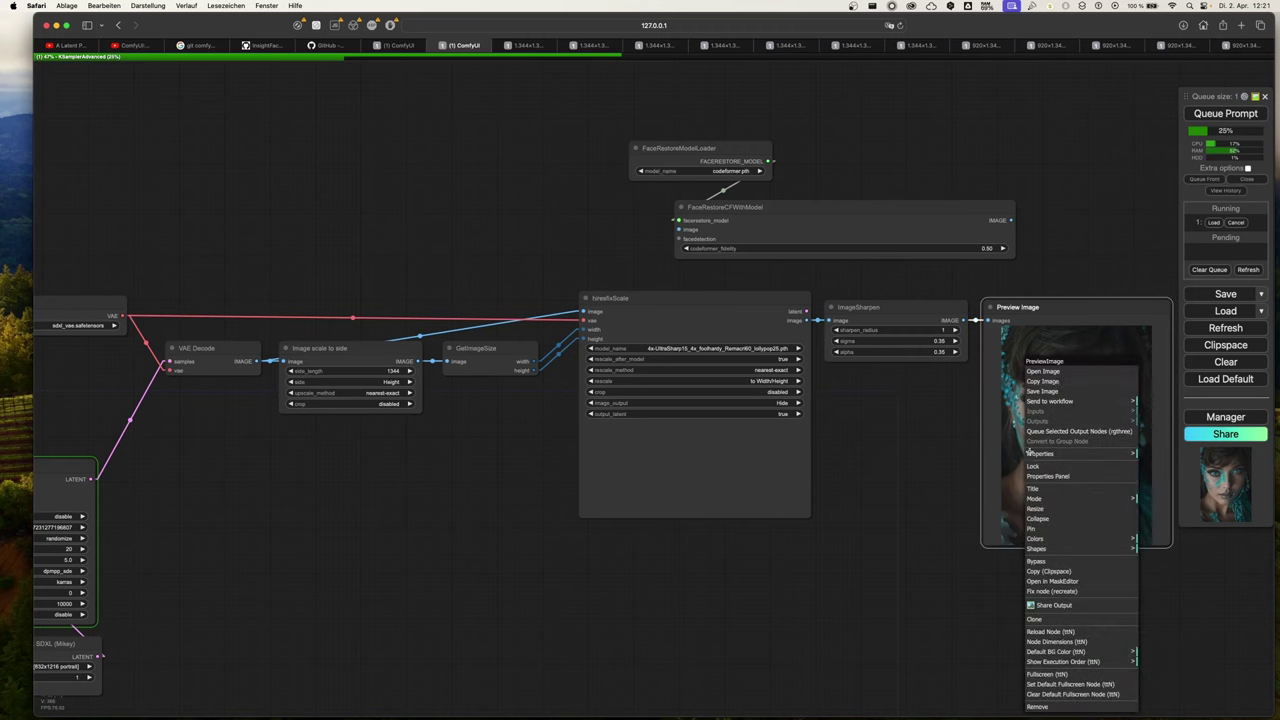
click(1045, 372)
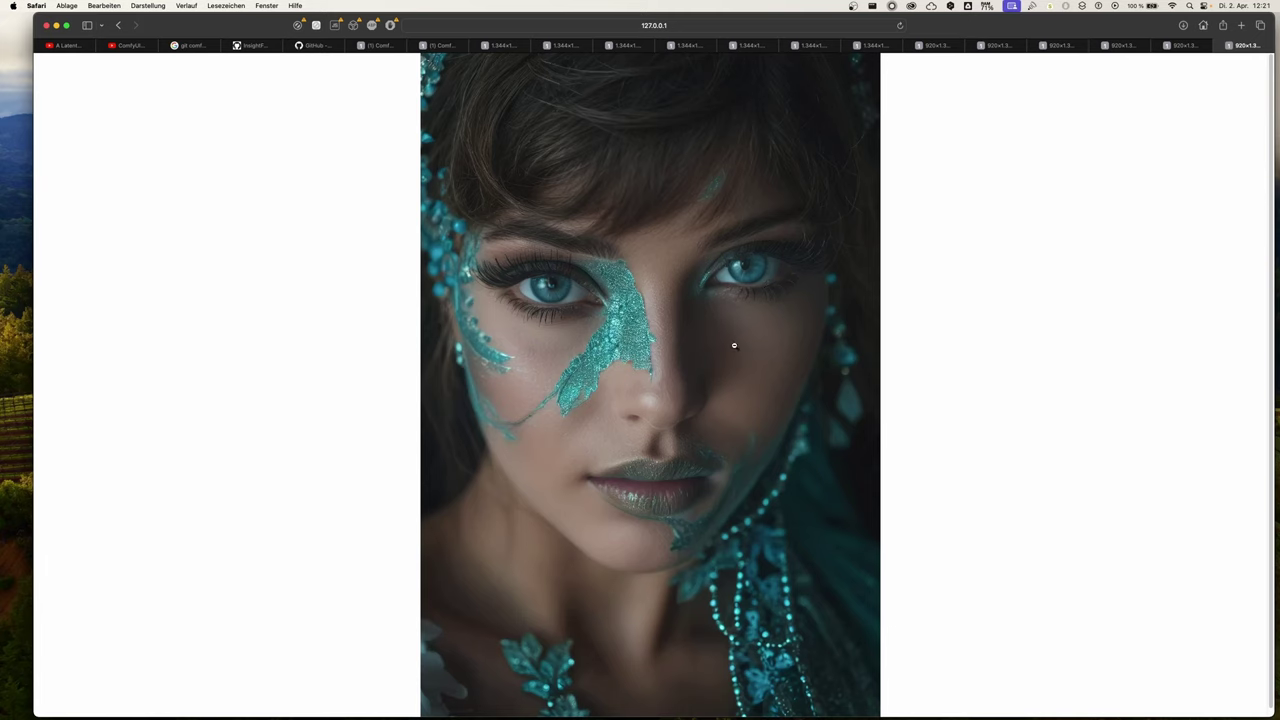
mouse_move(443, 715)
Return to the ComfyUI tab and zoom out to see the whole workflow, including the upscaling nodes.
click(436, 47)
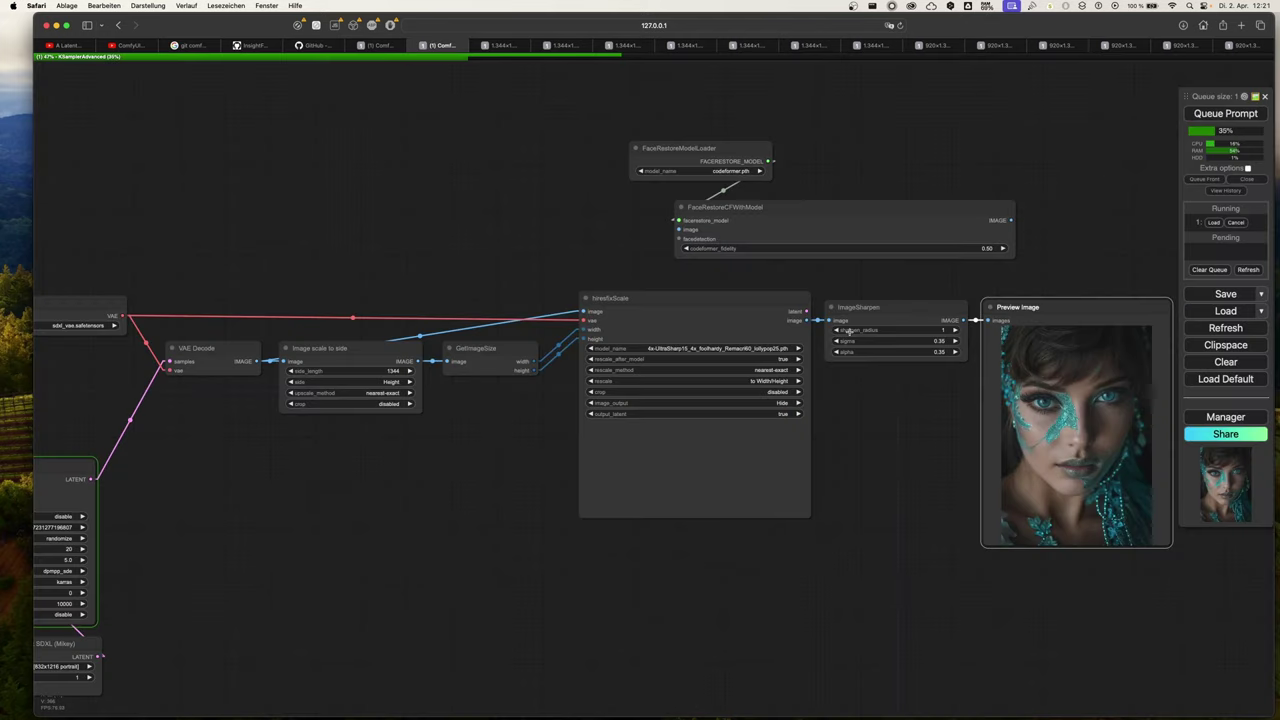
scroll(583, 466, left, 5)
scroll(583, 466, down, 2)
mouse_move(352, 575)
mouse_down()
mouse_move(390, 545)
mouse_move(388, 562)
mouse_move(566, 503)
mouse_up()
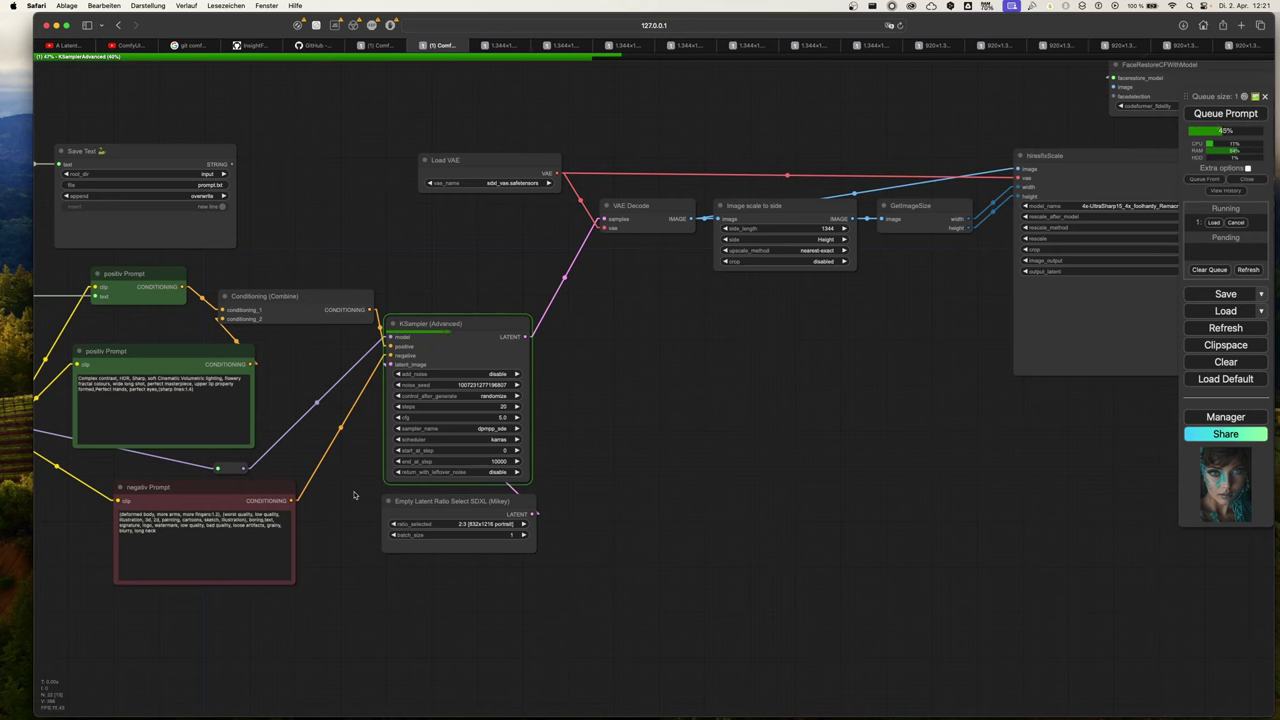
scroll(353, 494, down, 2)
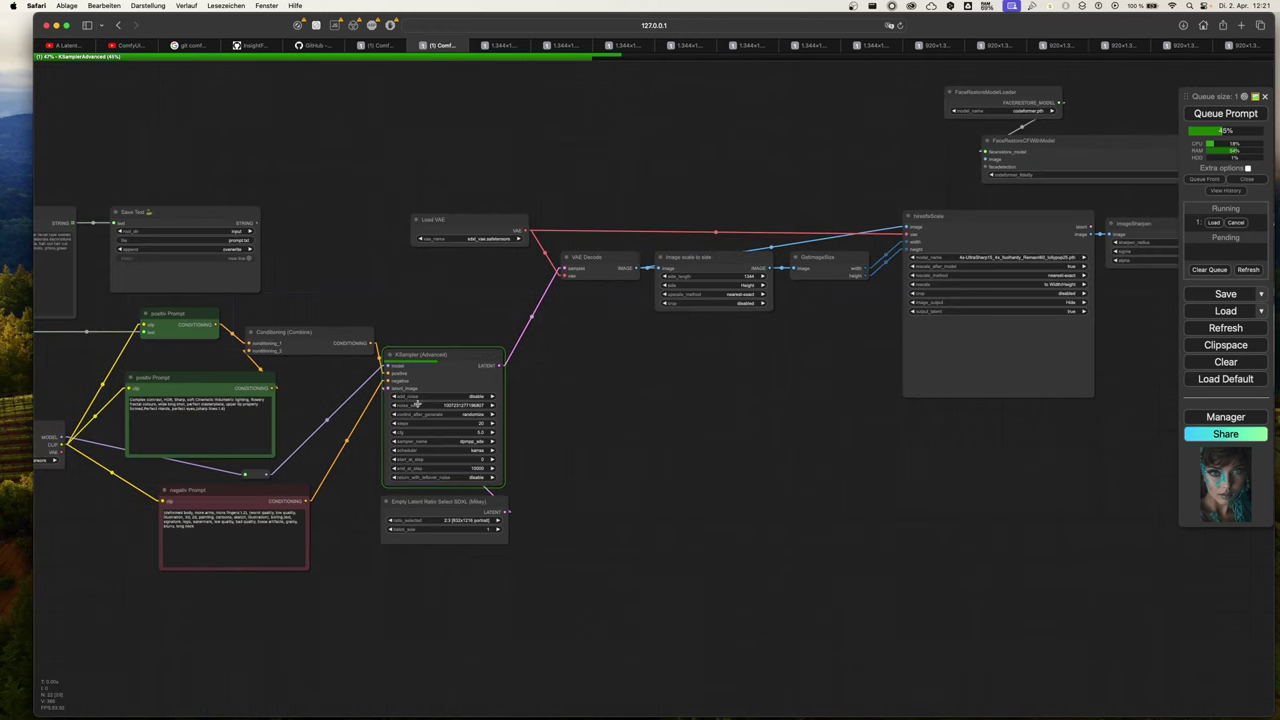
drag(1089, 474, 651, 580)
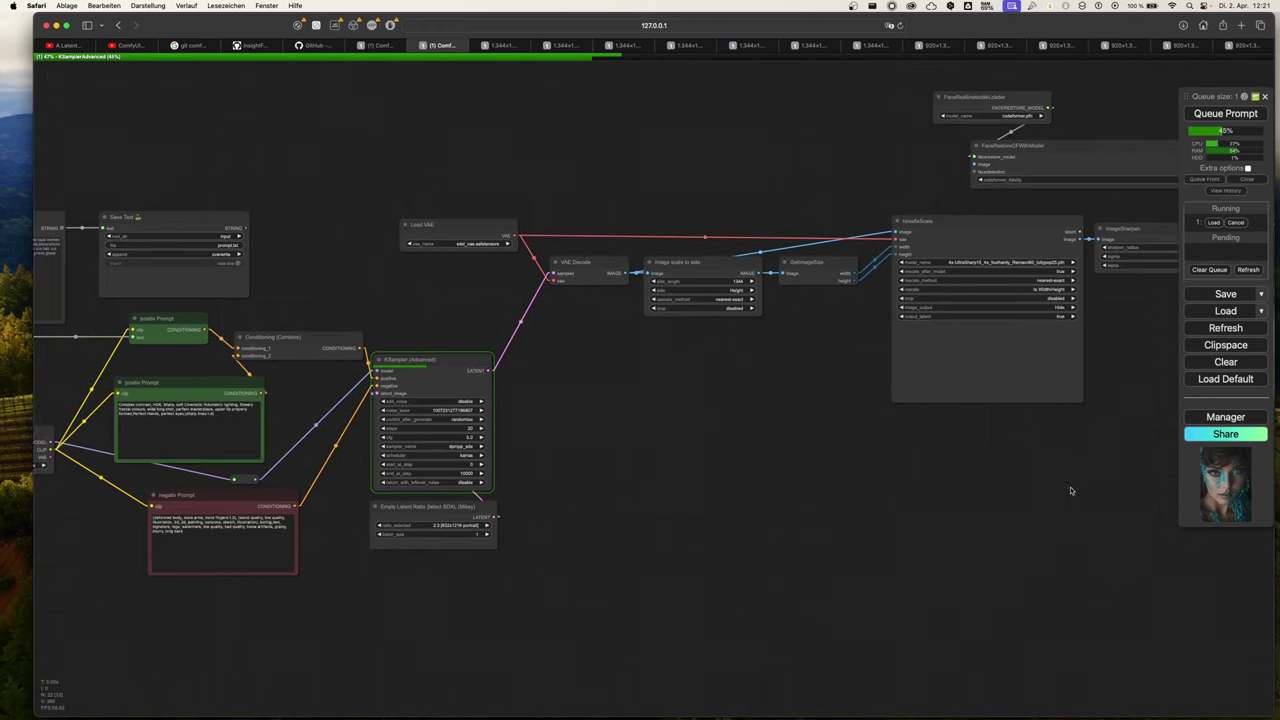
Nudge the graph while the run completes with the magenta-dress portrait under stone arches.
drag(734, 432, 714, 452)
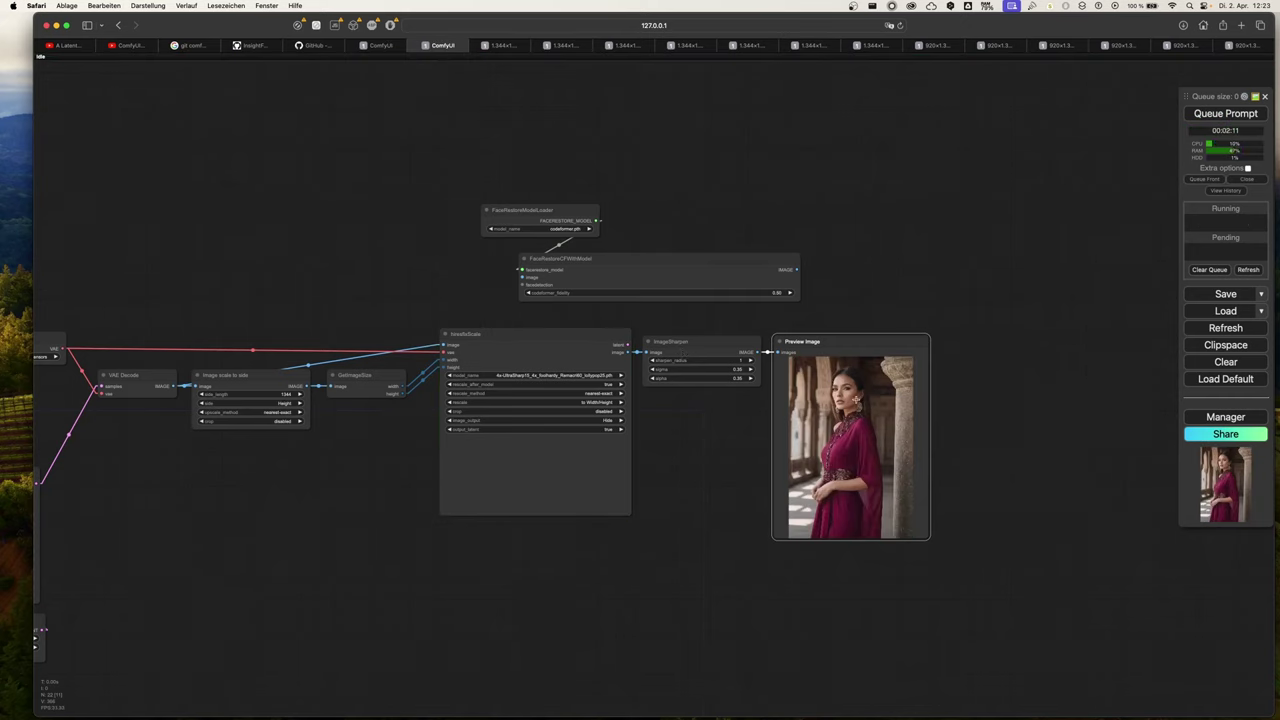
Open the magenta-dress portrait full size, then return to ComfyUI and queue another run.
right_click(856, 400)
click(870, 372)
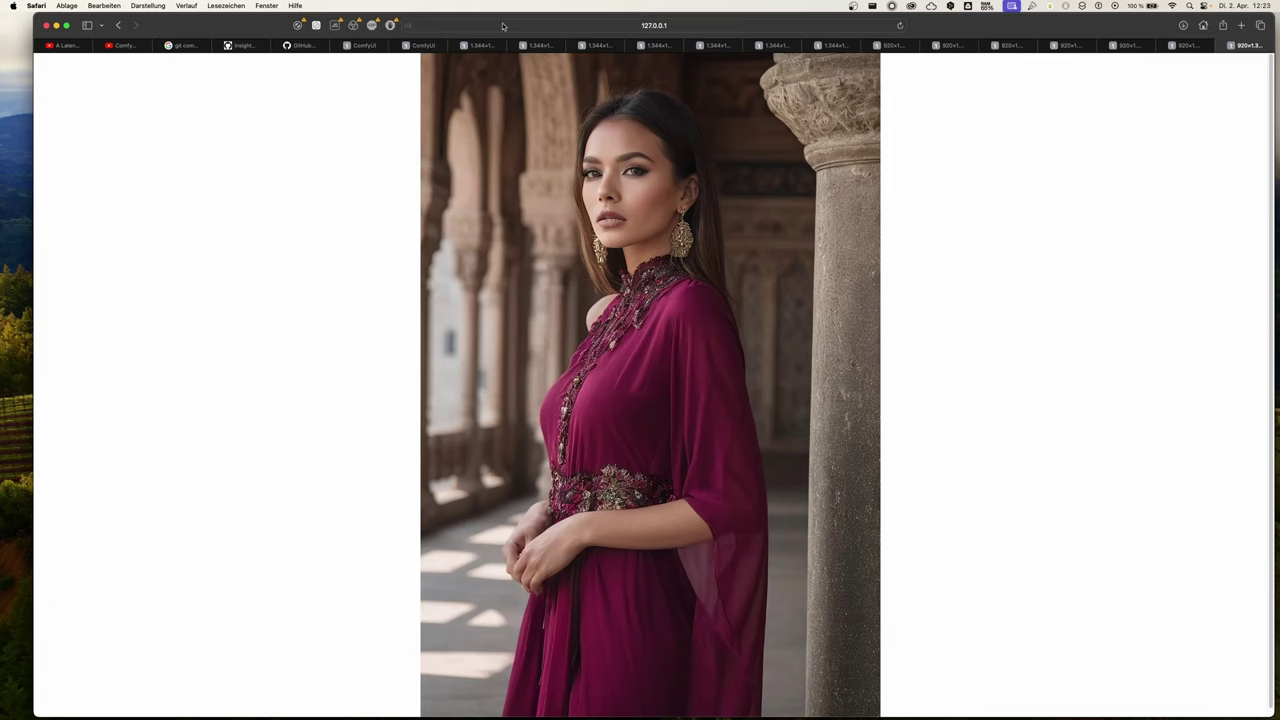
click(429, 46)
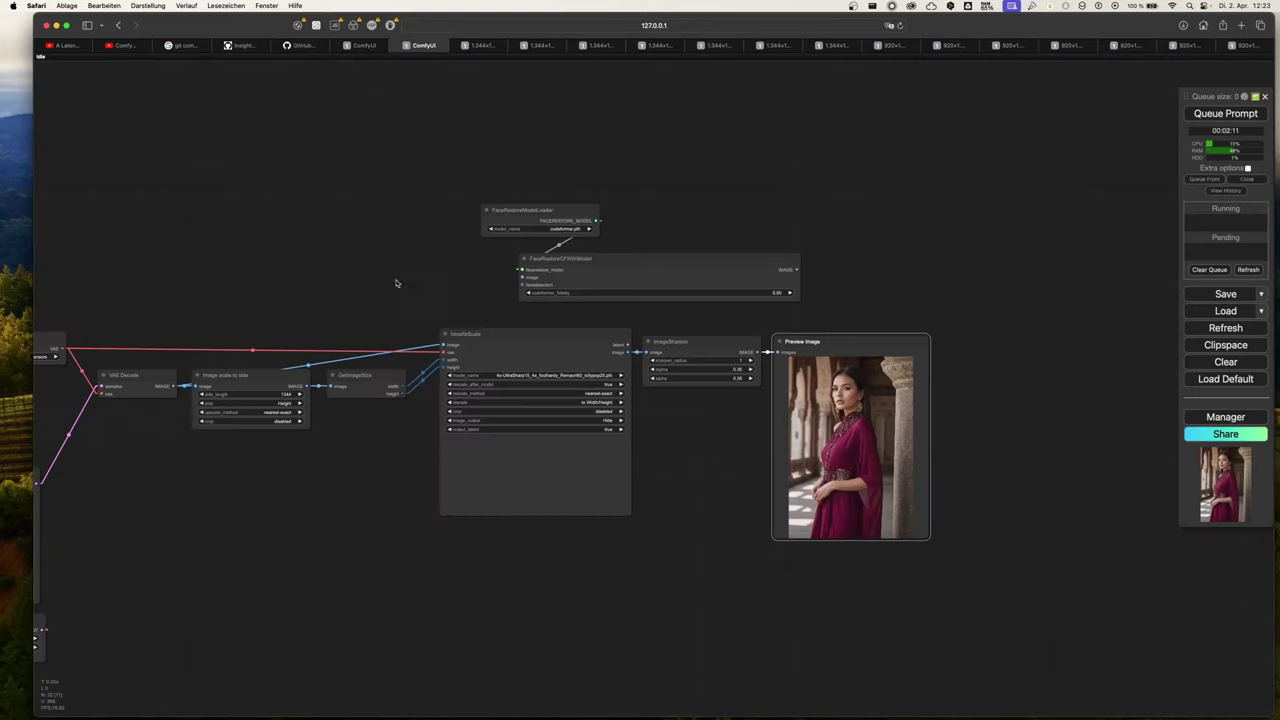
drag(471, 667, 534, 655)
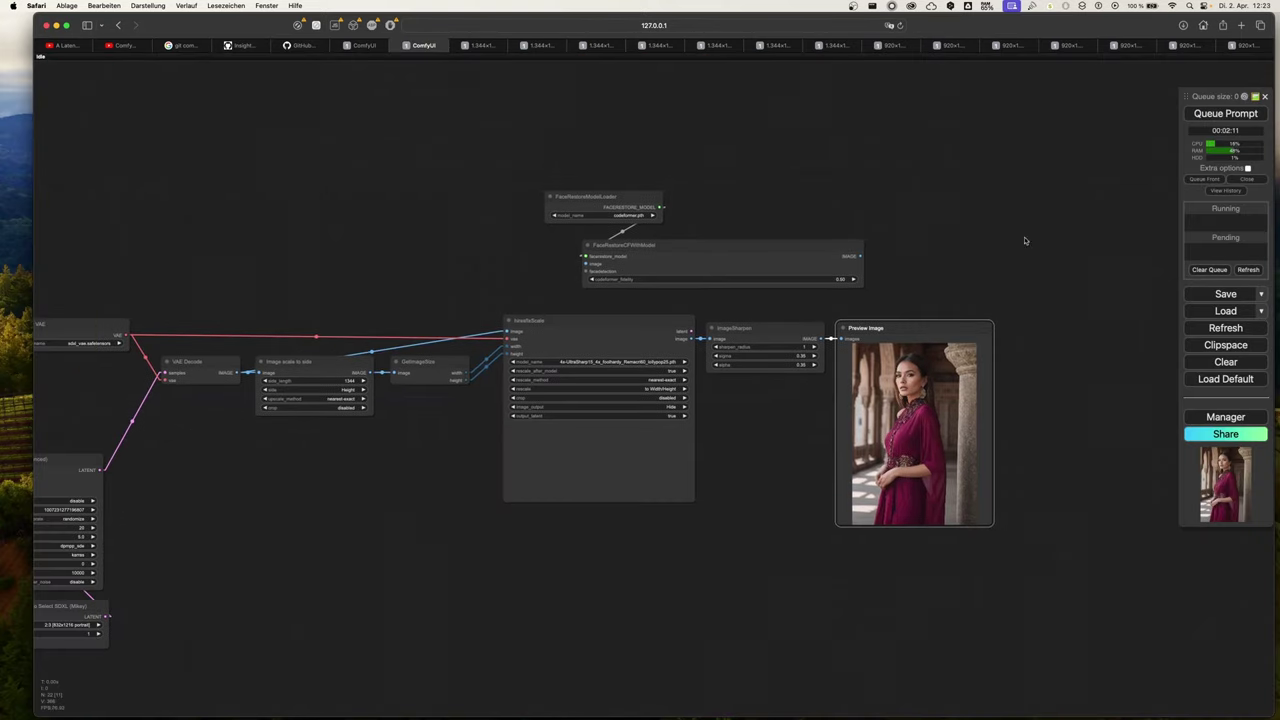
click(1211, 114)
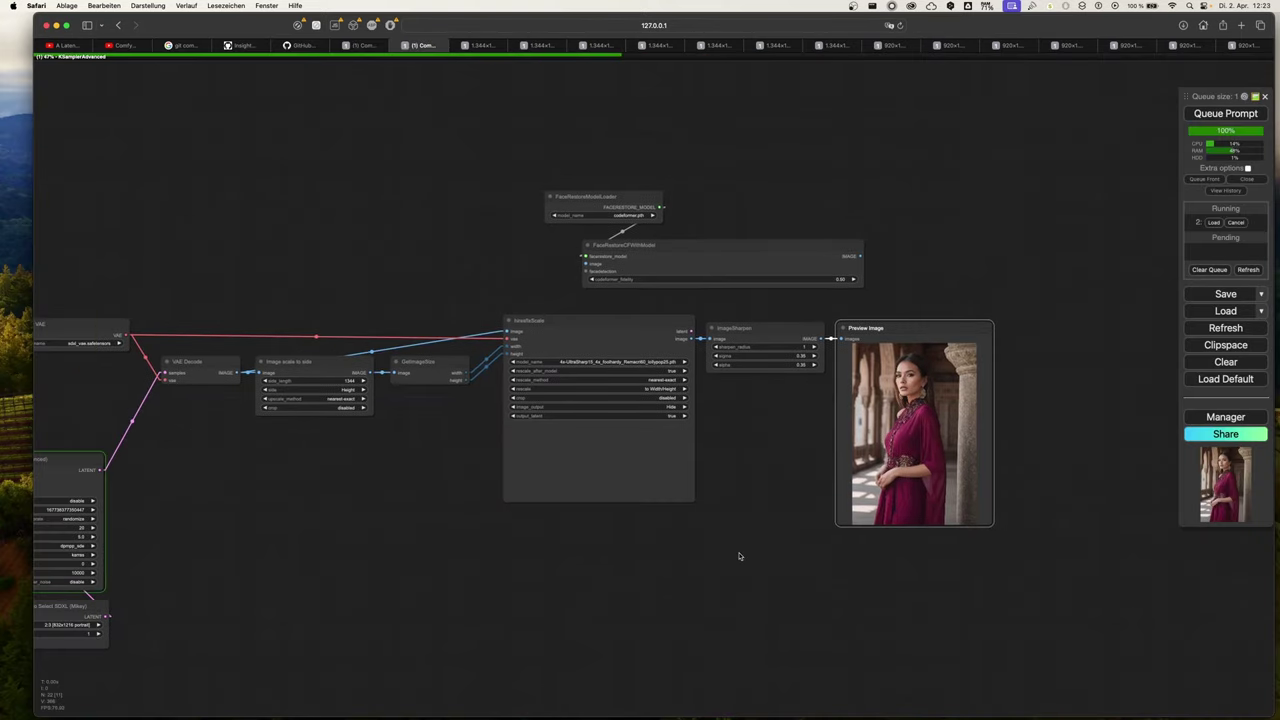
Set Empty Latent Ratio Select SDXL's ratio_selected to 3:2 [1216x832 landscape].
drag(737, 554, 911, 557)
drag(367, 531, 510, 501)
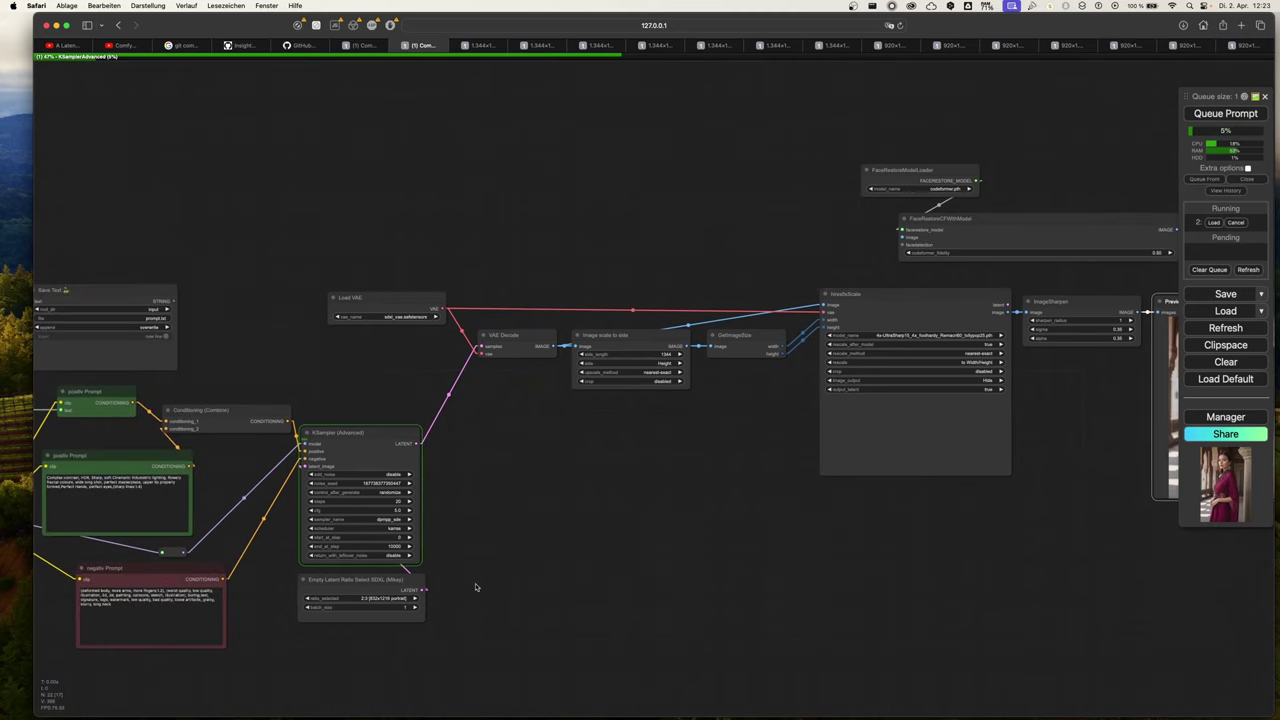
drag(474, 591, 640, 443)
scroll(640, 443, up, 2)
scroll(647, 438, up, 2)
scroll(647, 438, up, 1)
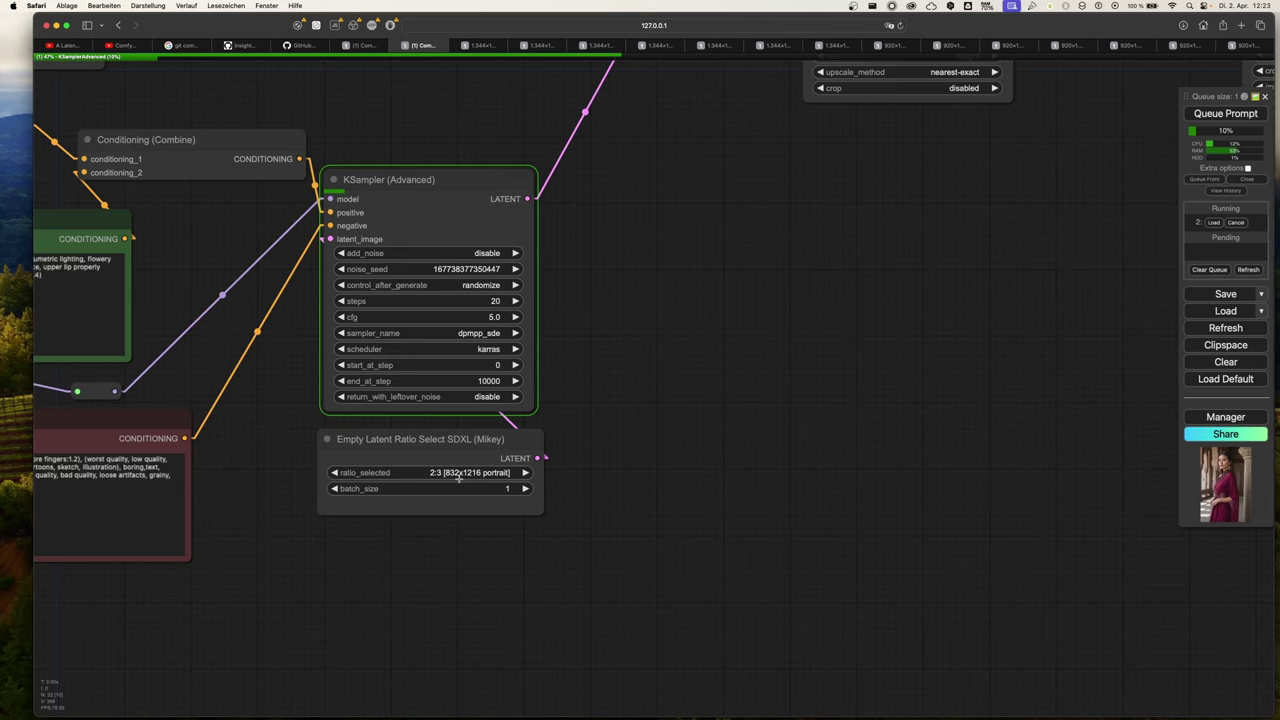
click(460, 476)
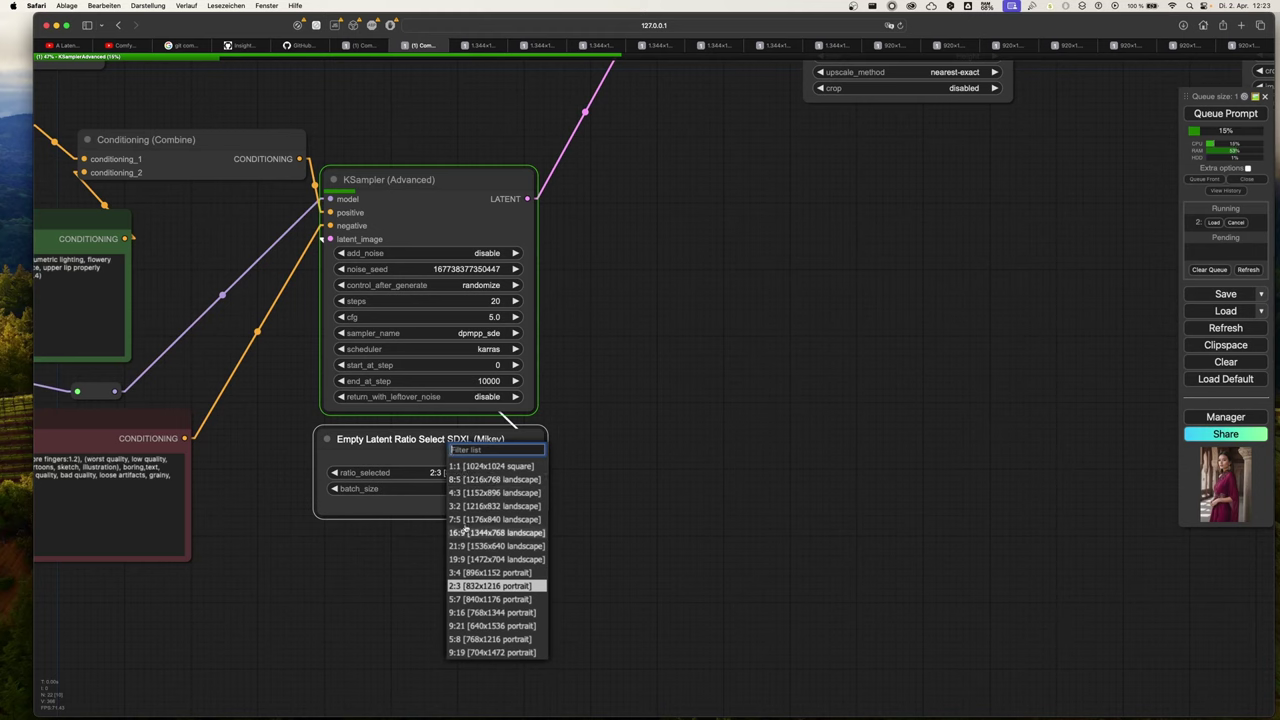
click(466, 508)
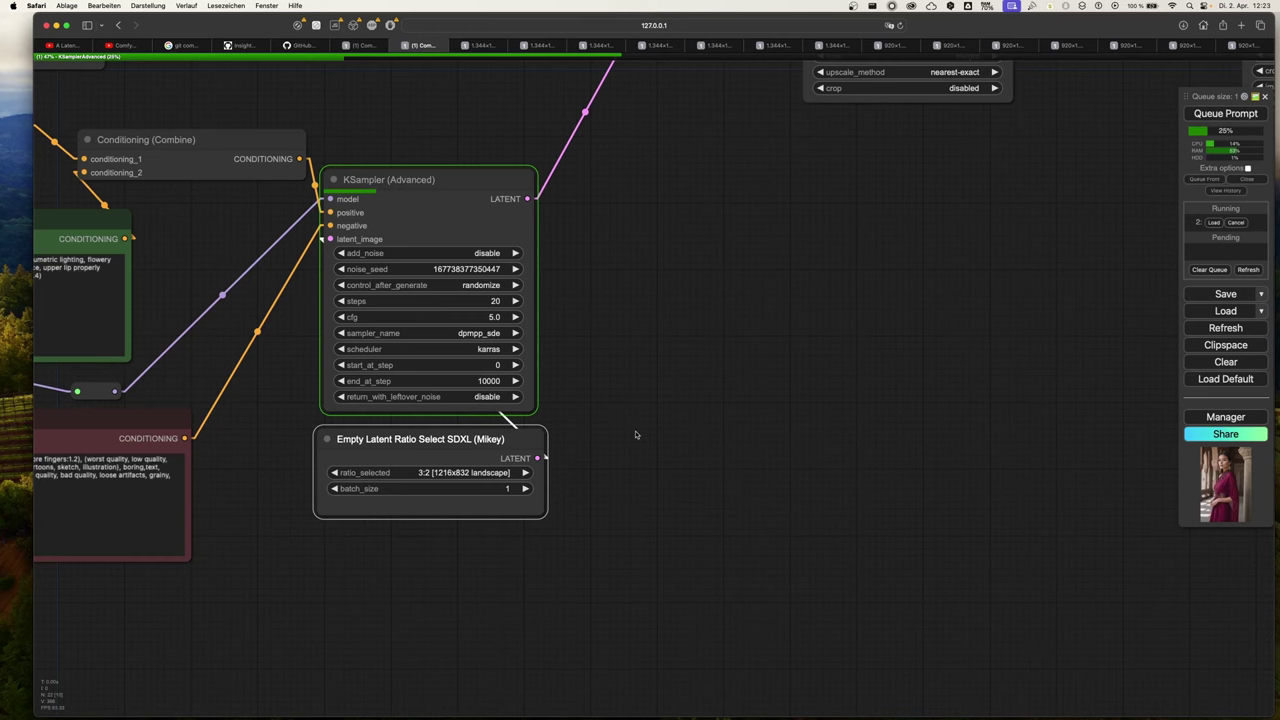
scroll(636, 435, down, 1)
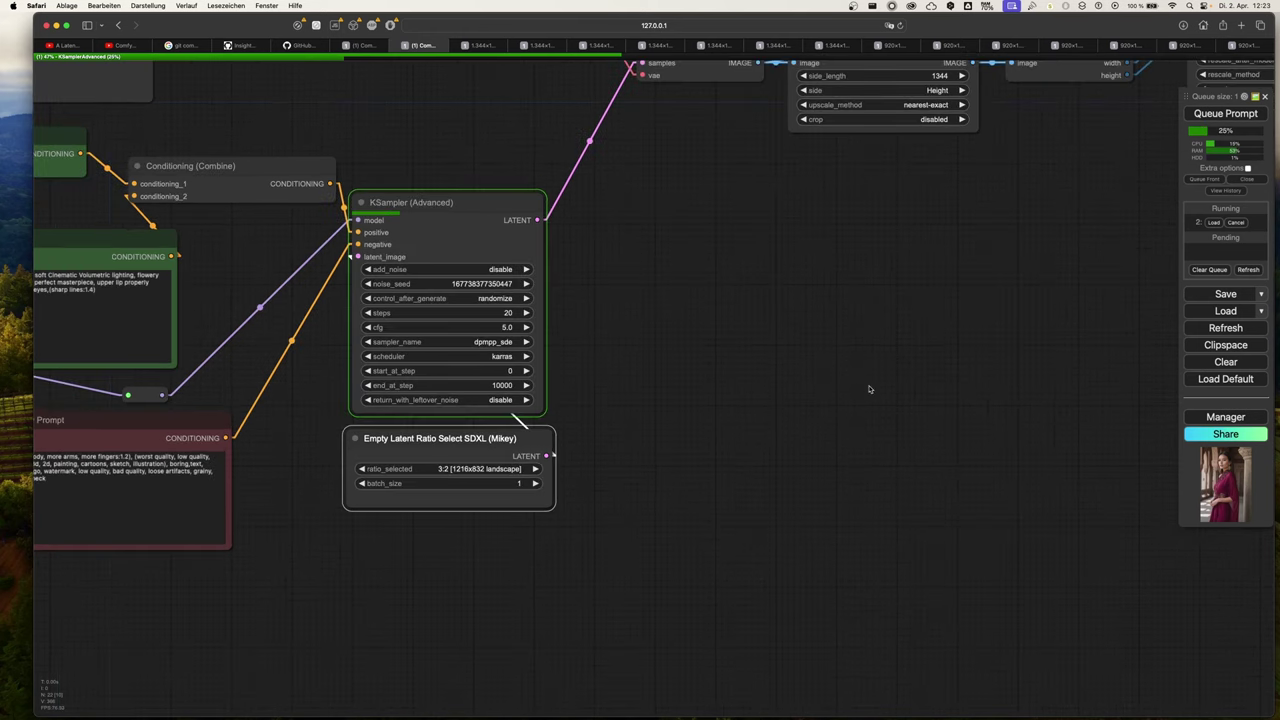
scroll(869, 388, down, 1)
scroll(869, 388, down, 3)
drag(996, 322, 534, 523)
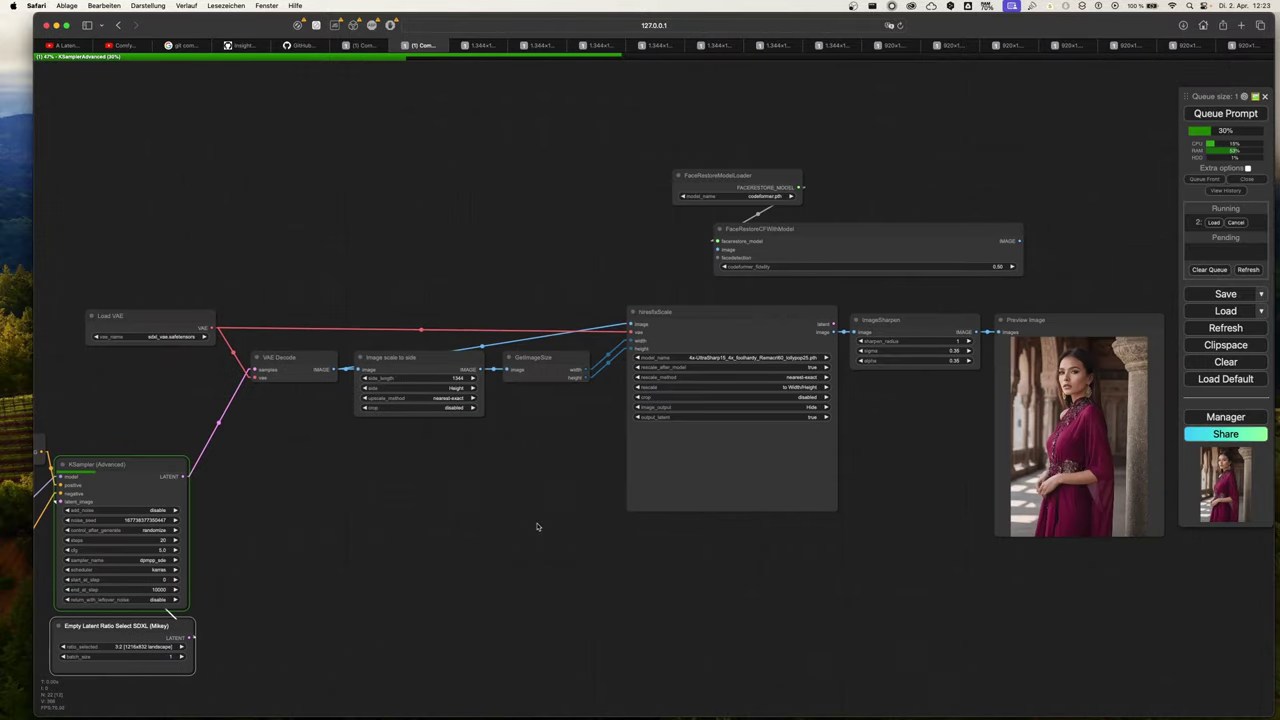
scroll(534, 523, up, 2)
scroll(570, 515, up, 1)
drag(998, 452, 712, 420)
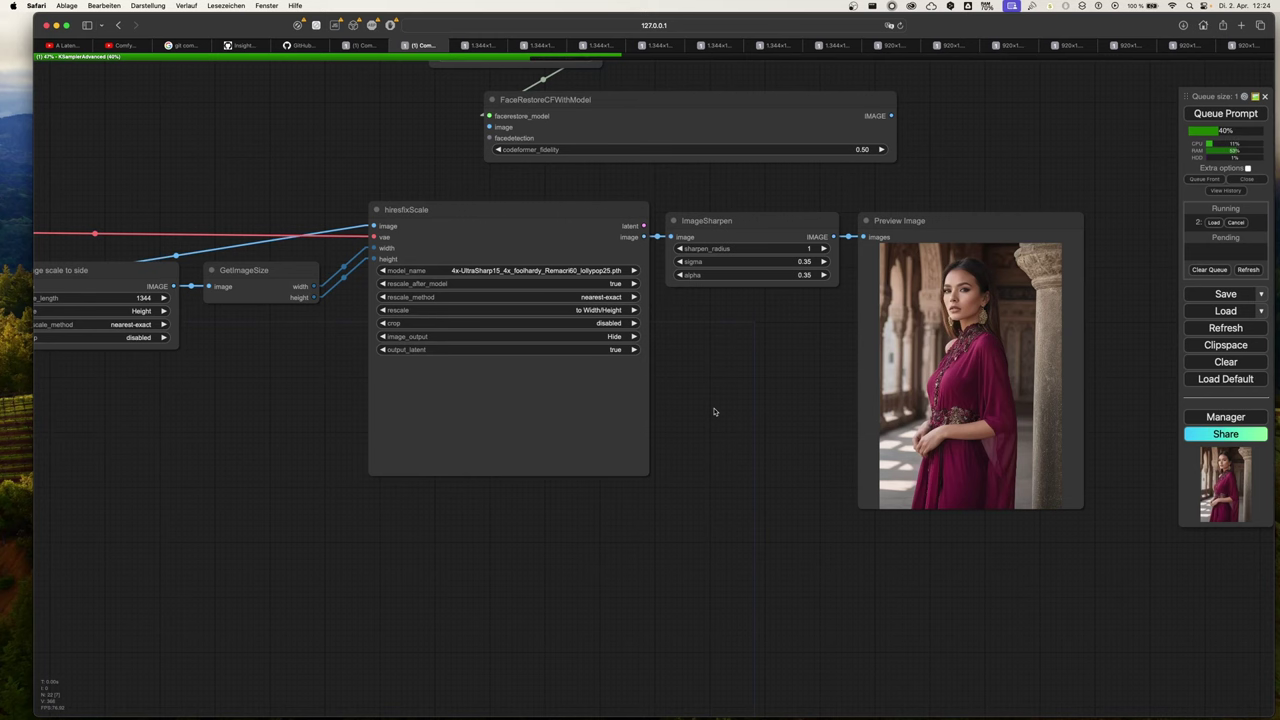
drag(306, 461, 975, 490)
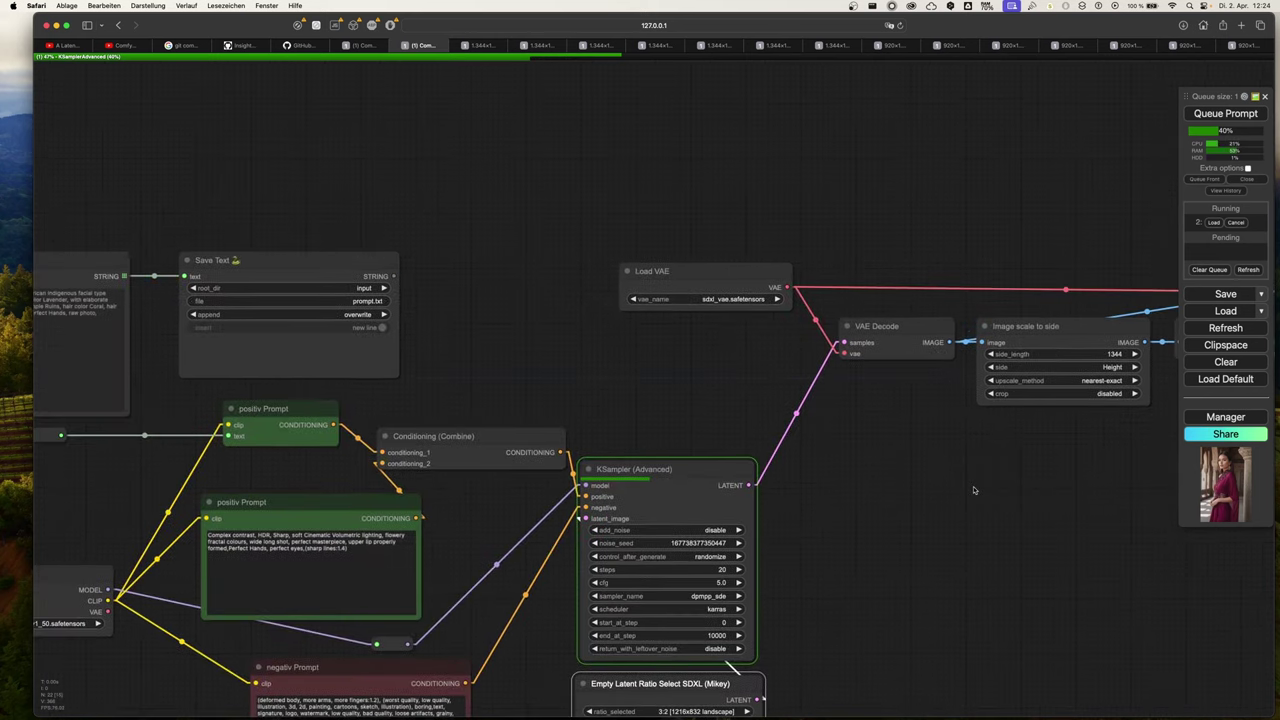
drag(434, 326, 925, 360)
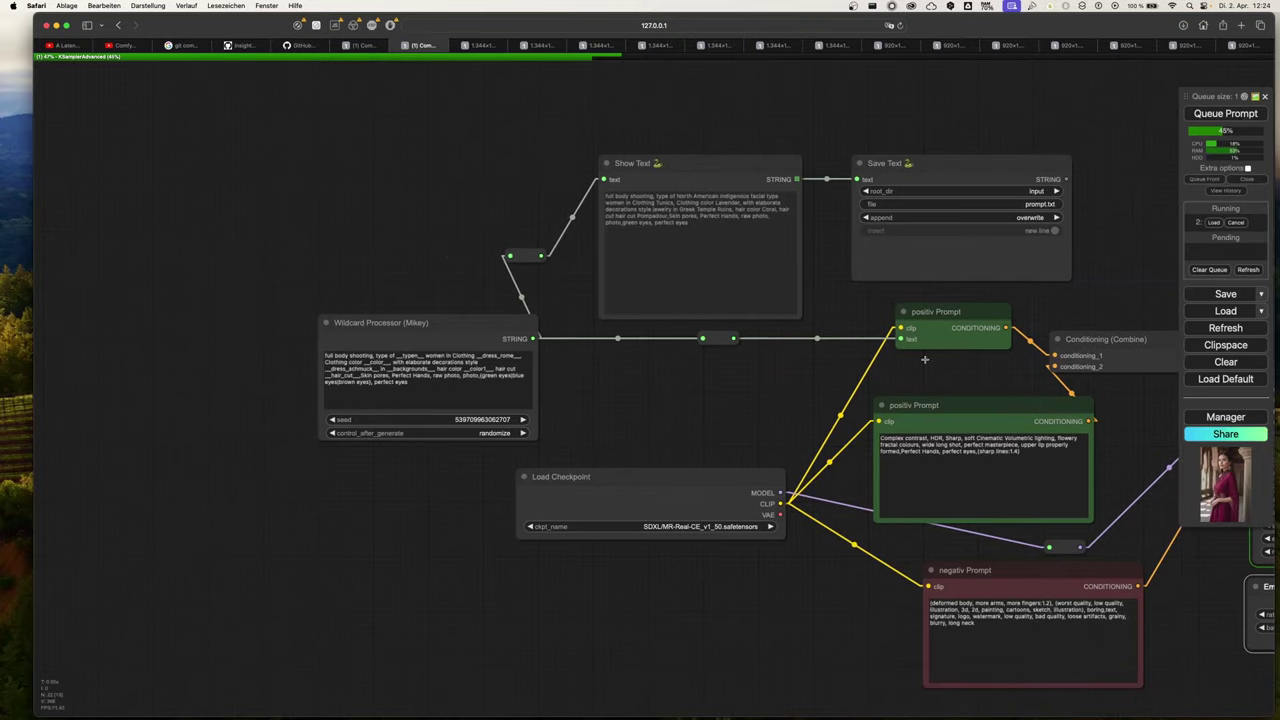
drag(804, 425, 815, 303)
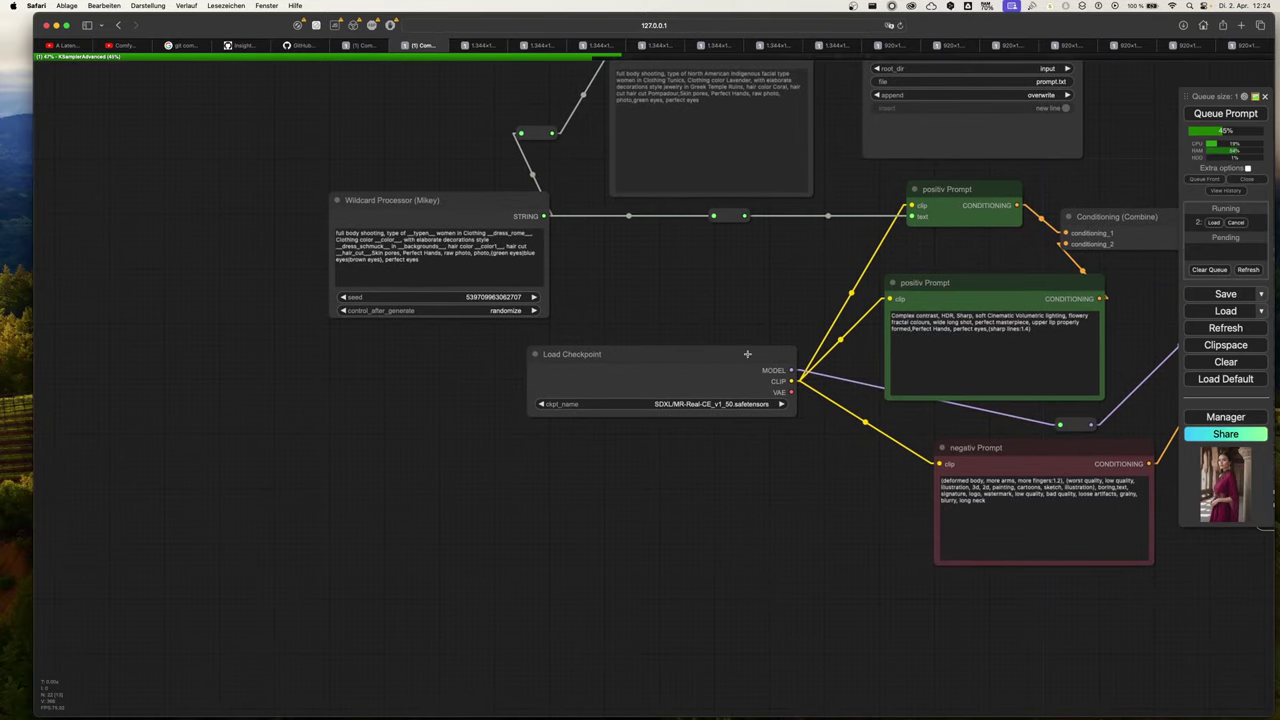
click(747, 354)
scroll(707, 437, up, 6)
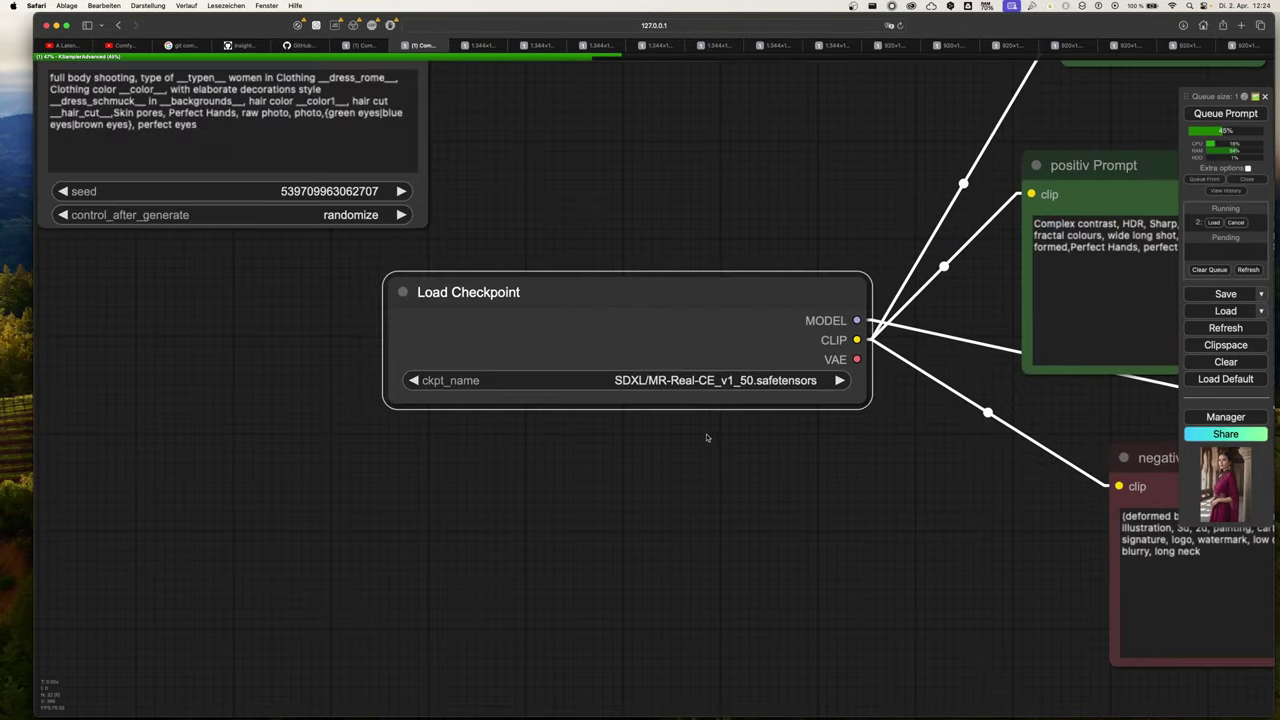
click(718, 378)
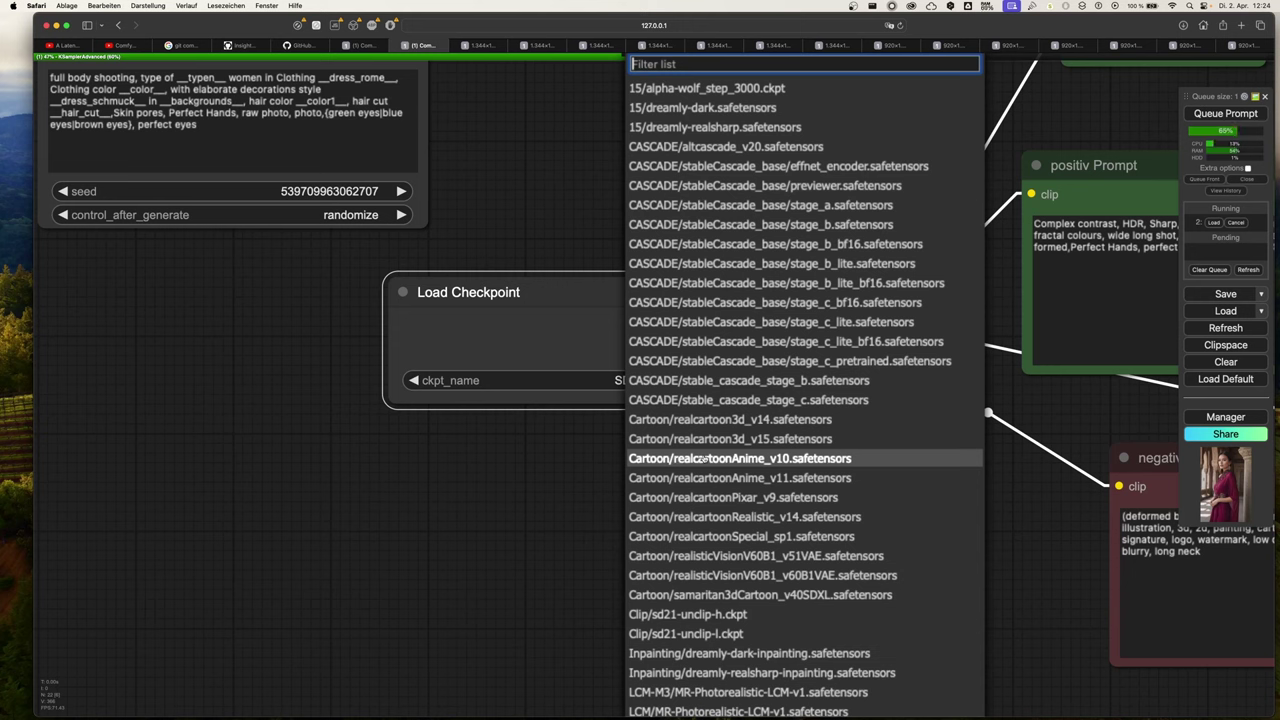
Pan across the graph to the Preview Image node showing the fair-haired portrait and open its context menu.
scroll(432, 605, down, 1)
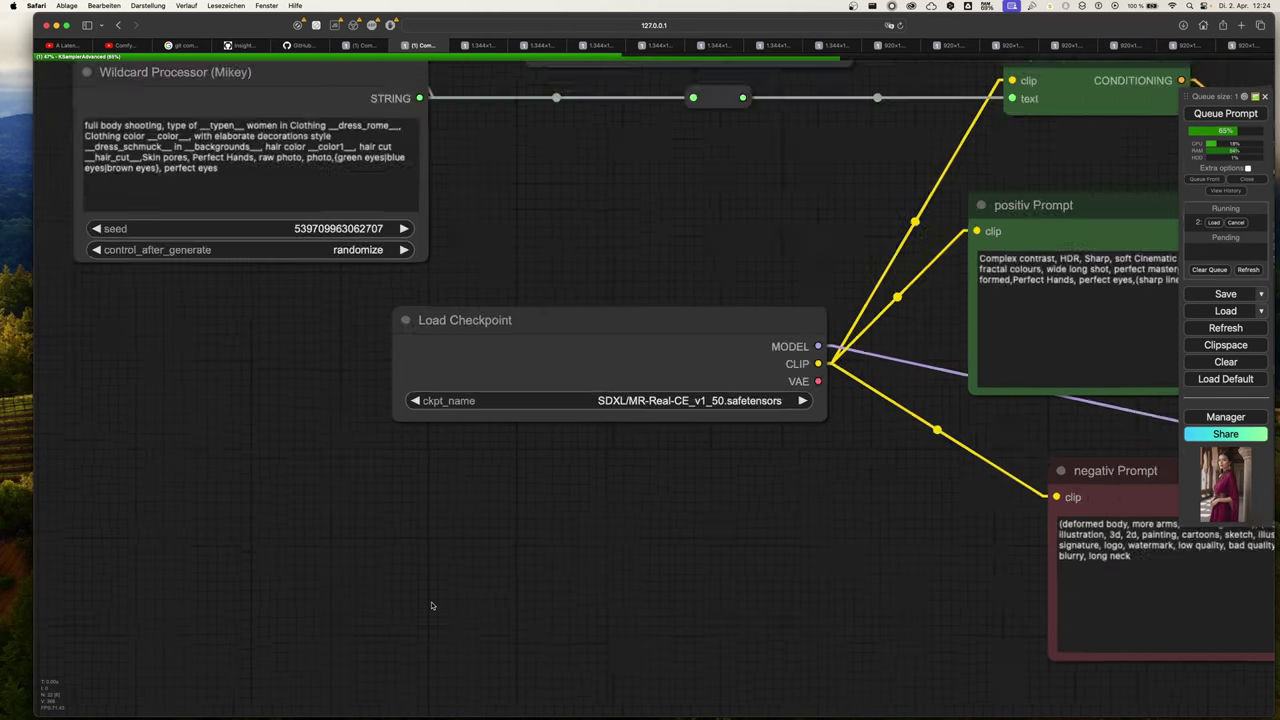
scroll(432, 605, down, 3)
drag(706, 571, 503, 616)
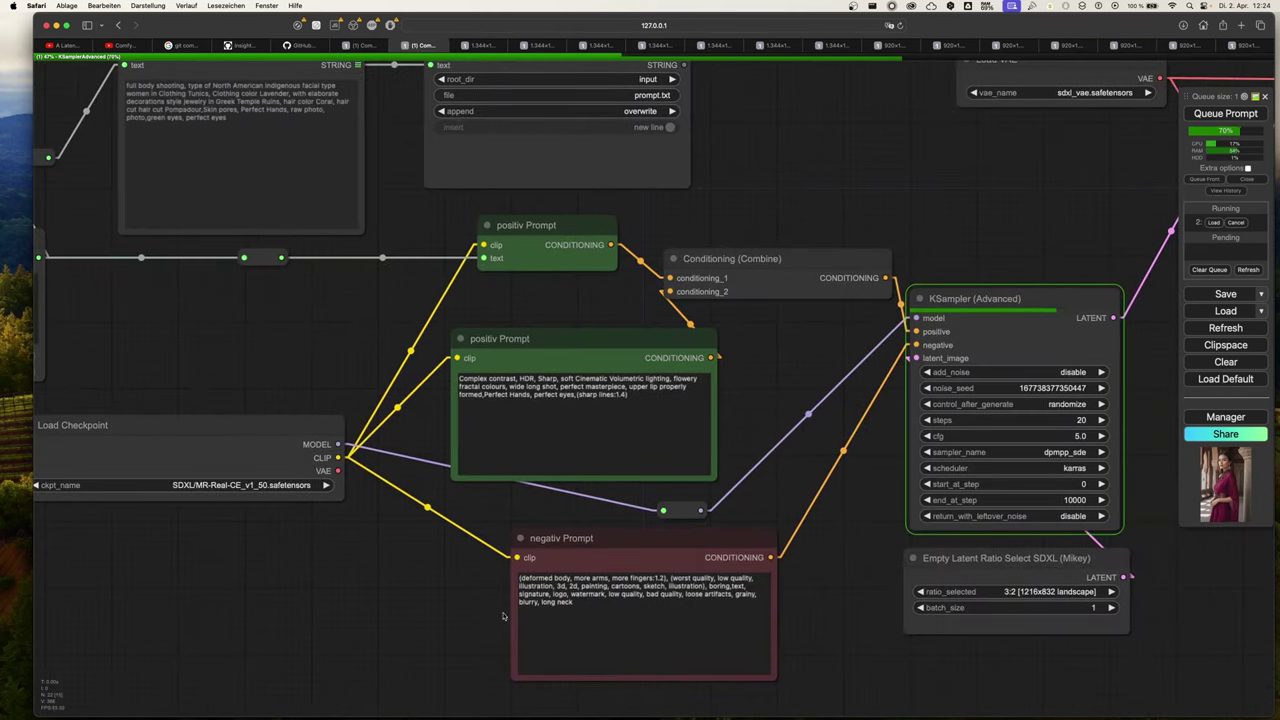
drag(1190, 673, 667, 695)
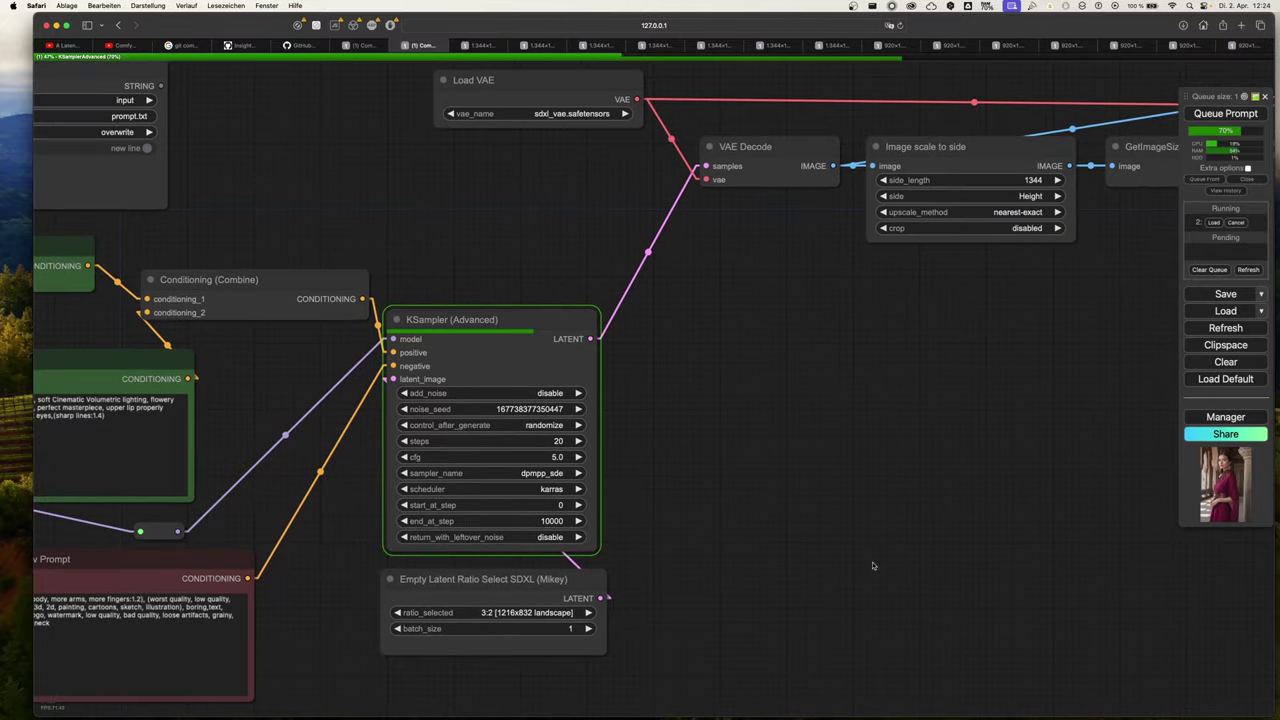
drag(1006, 470, 760, 523)
scroll(788, 522, down, 3)
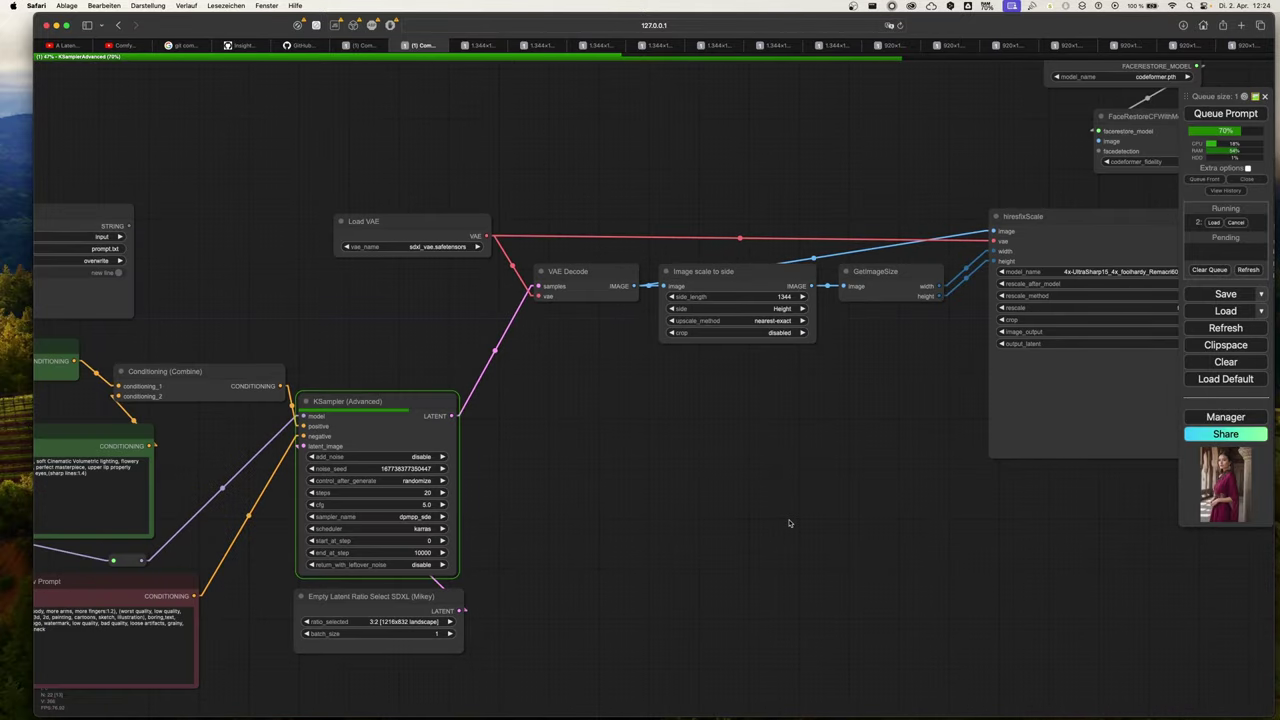
scroll(834, 511, down, 3)
scroll(731, 507, down, 2)
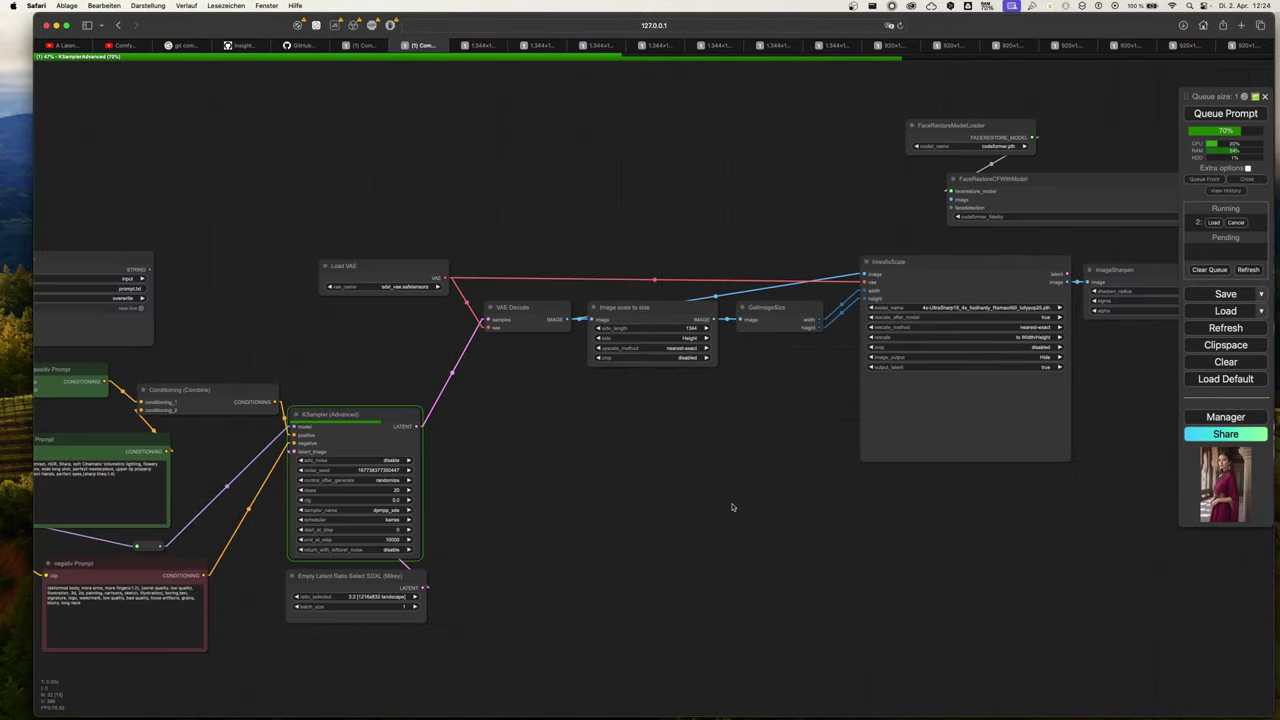
drag(757, 500, 603, 494)
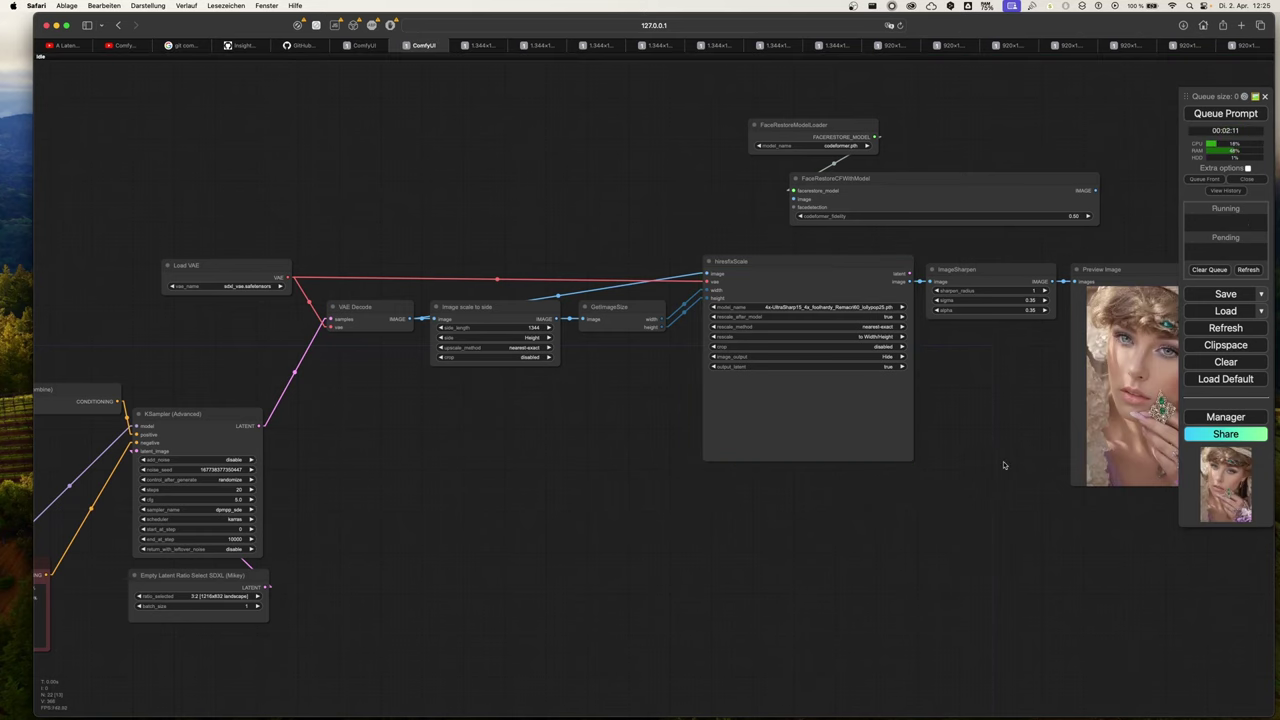
drag(1003, 466, 608, 451)
right_click(728, 331)
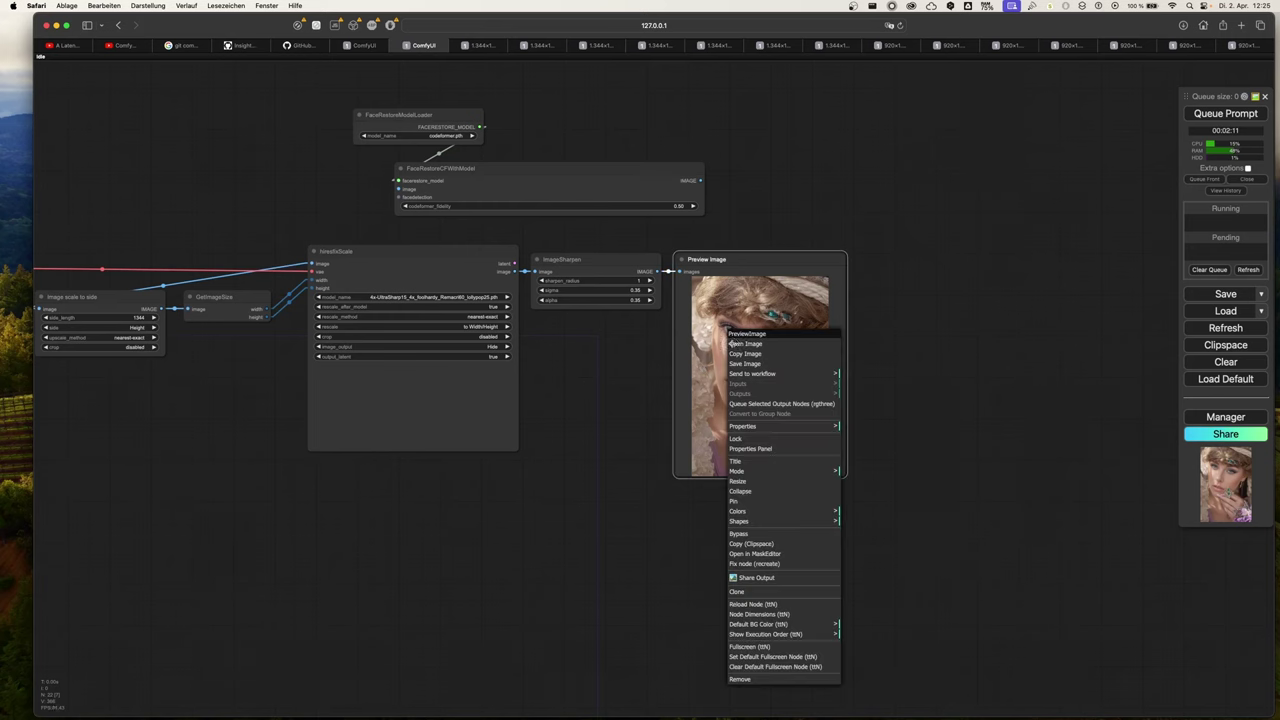
Choose Open Image to show the fair-haired emerald-jewellery portrait full size in a new tab.
click(737, 343)
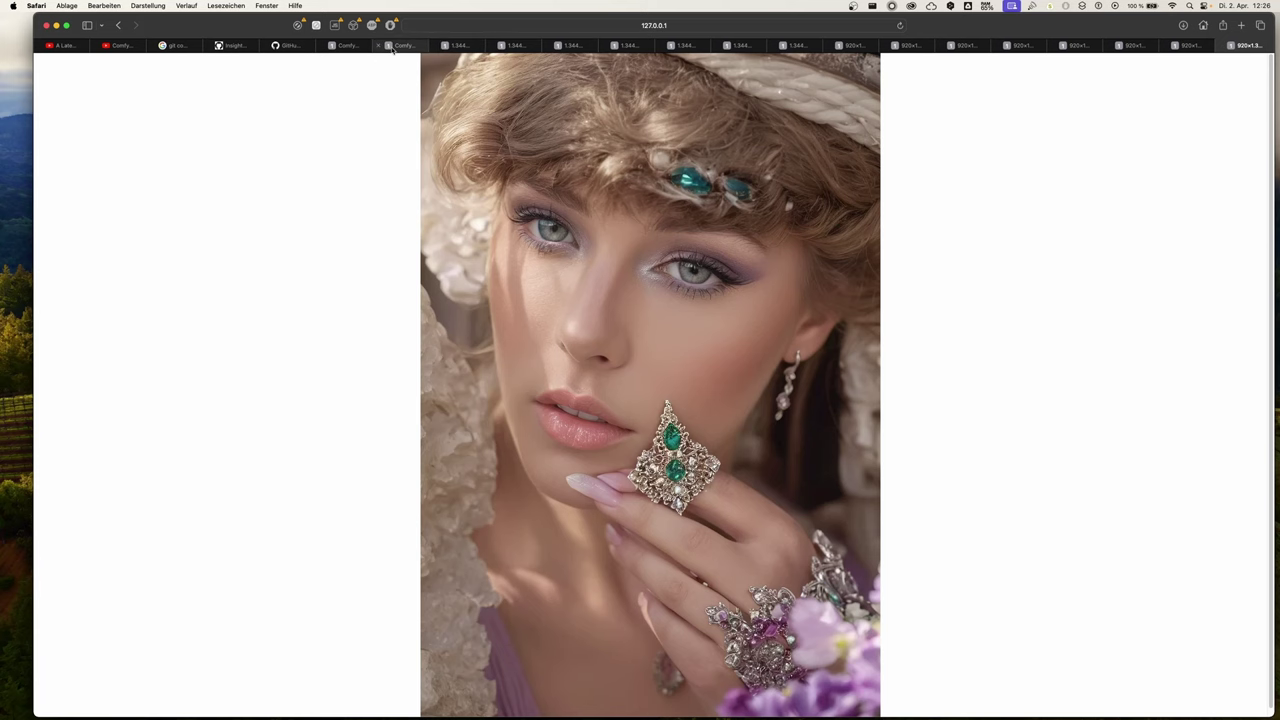
Back in ComfyUI, zoom out to the whole portrait workflow and queue another generation.
click(393, 47)
drag(558, 500, 961, 564)
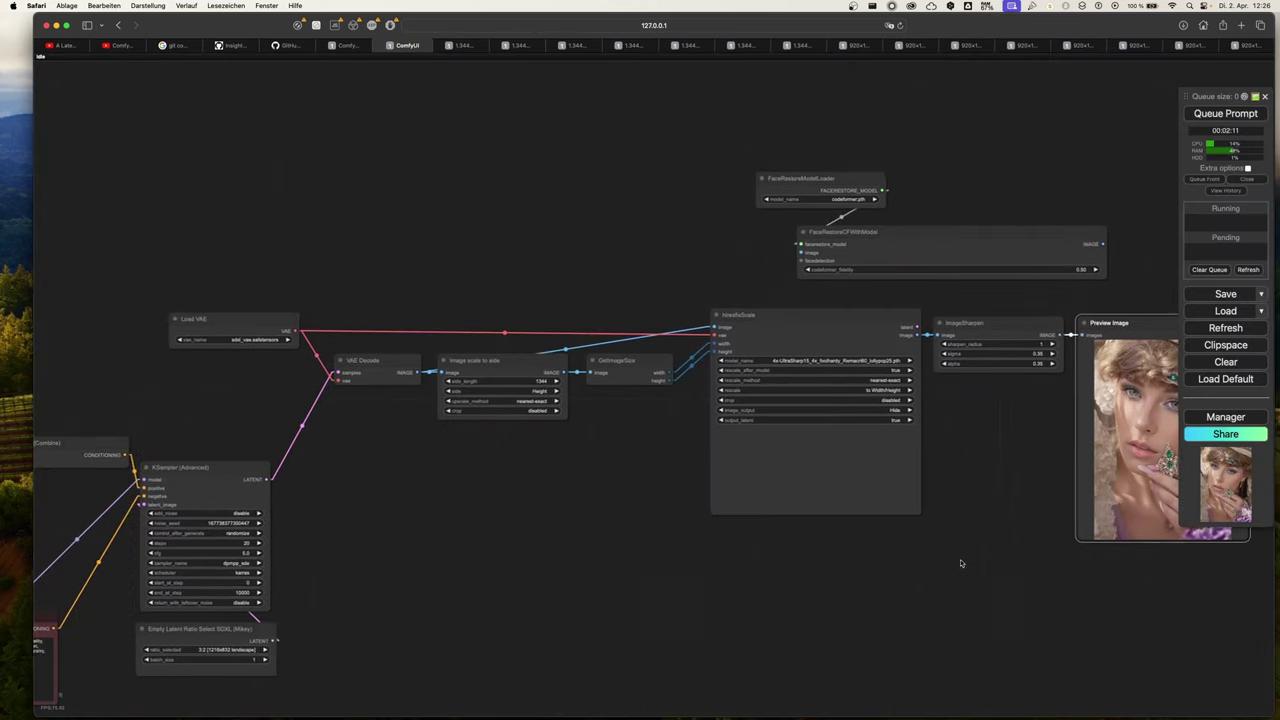
scroll(704, 604, down, 3)
drag(709, 606, 737, 560)
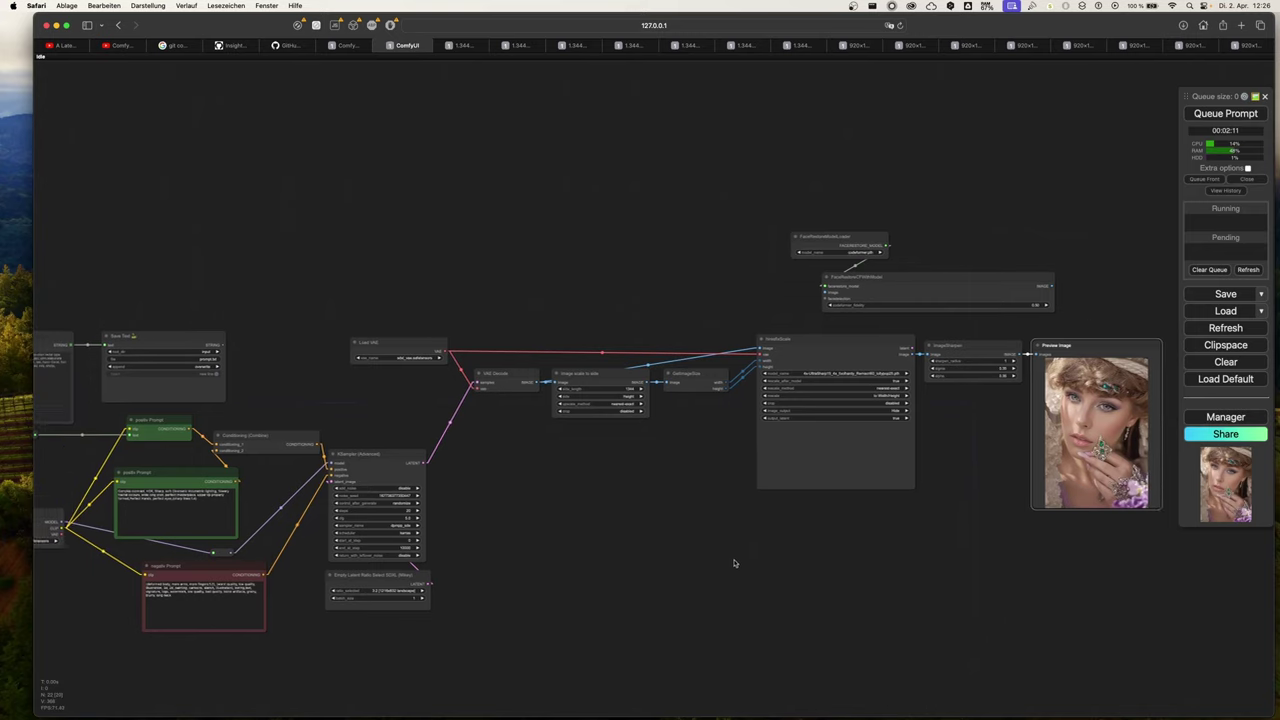
click(1231, 114)
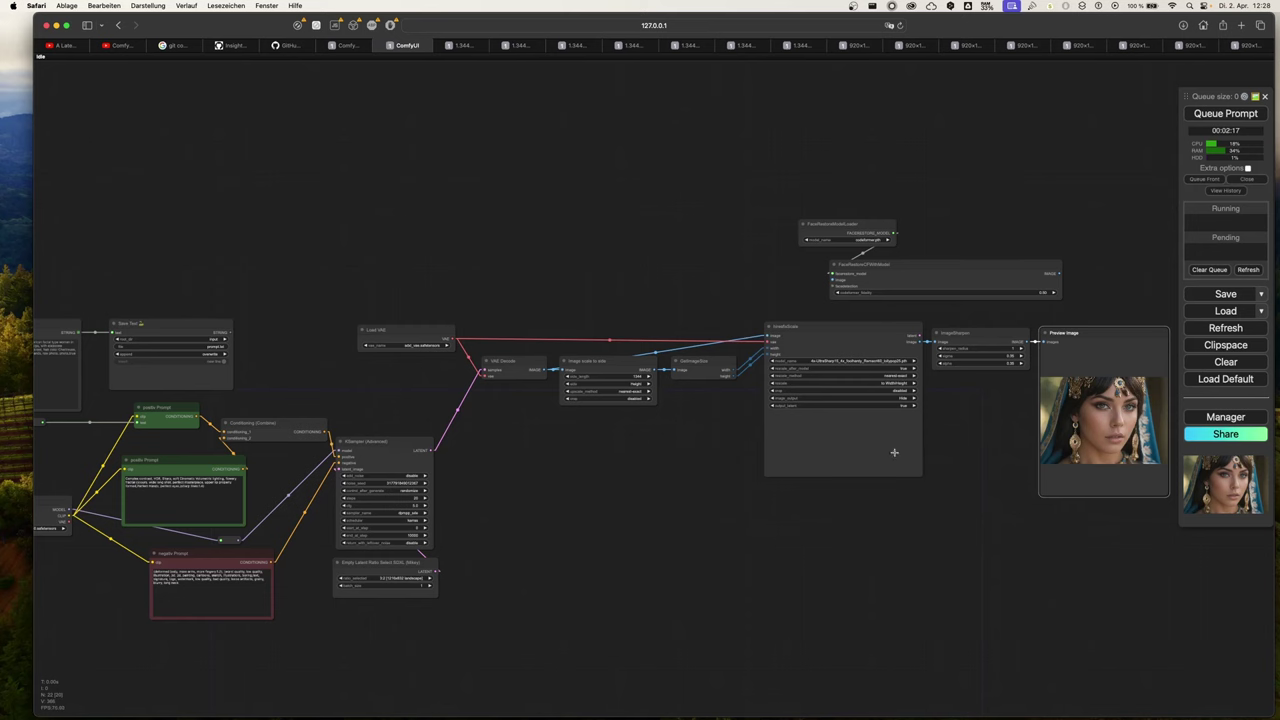
Open the new blue-veiled portrait preview full-size in its own Safari tab.
right_click(1062, 400)
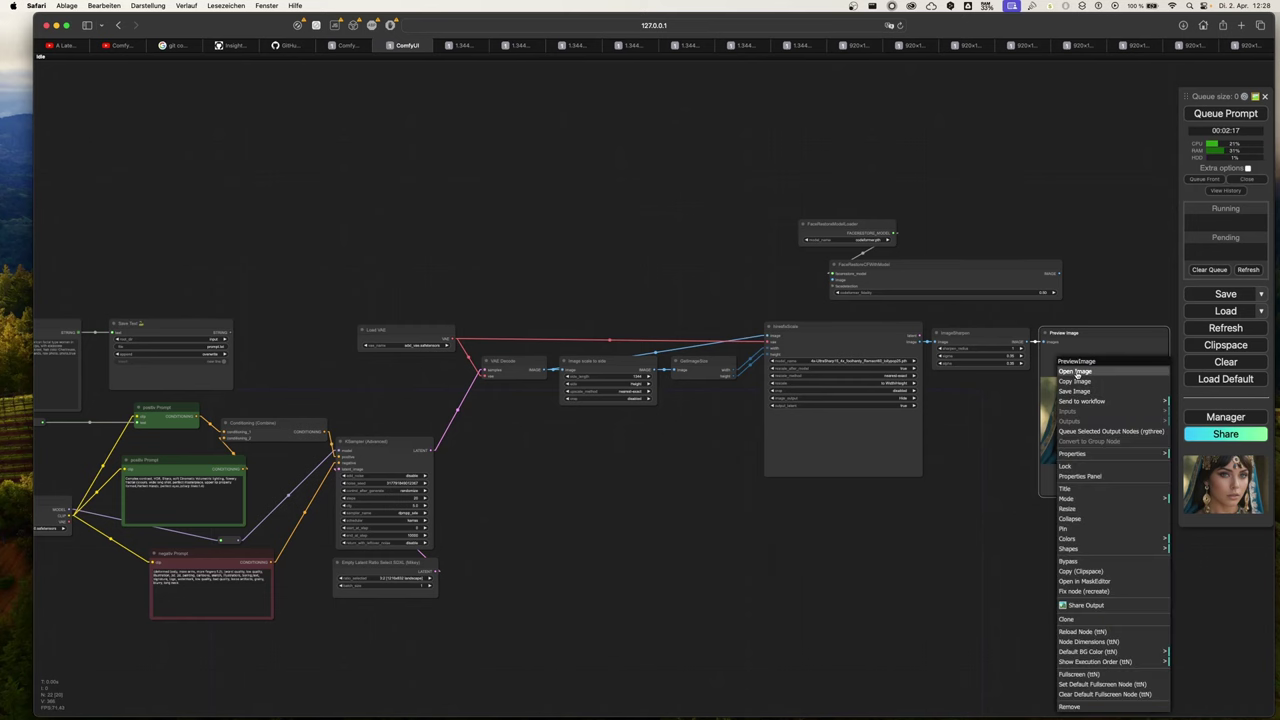
click(1075, 371)
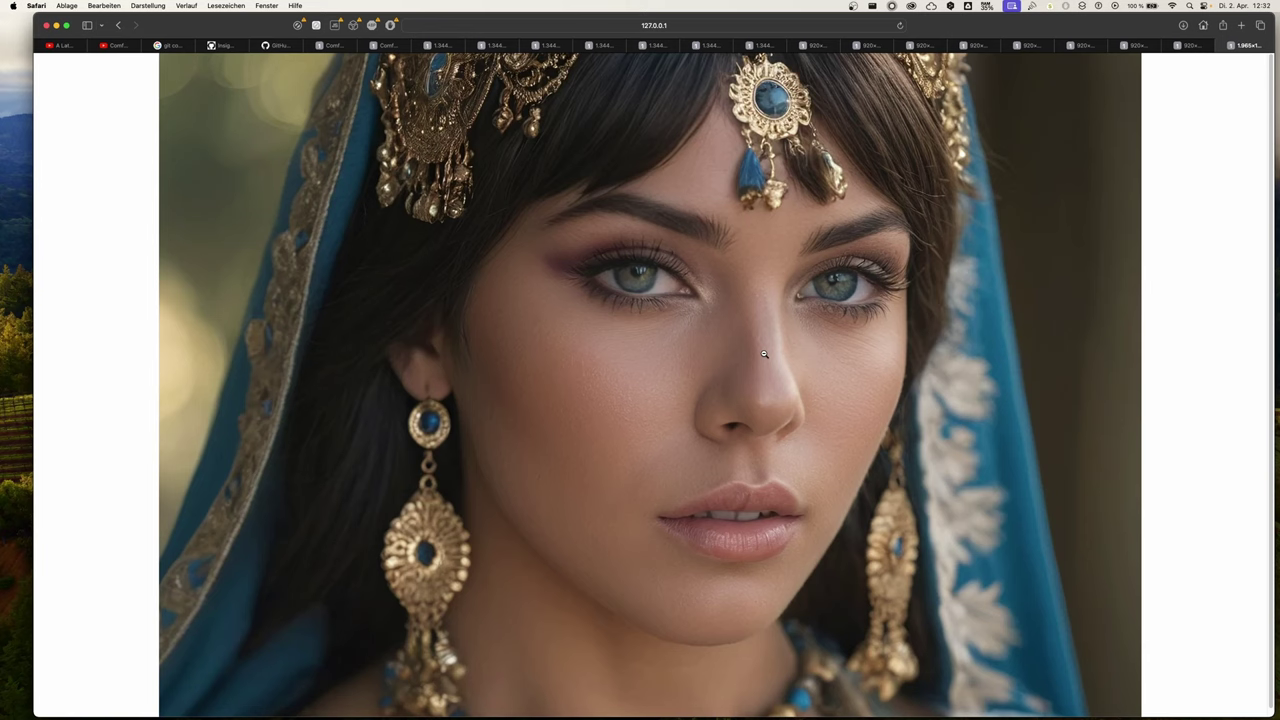
Switch to the ComfyUI tab and zoom in to center the KSampler (Advanced) node.
click(381, 47)
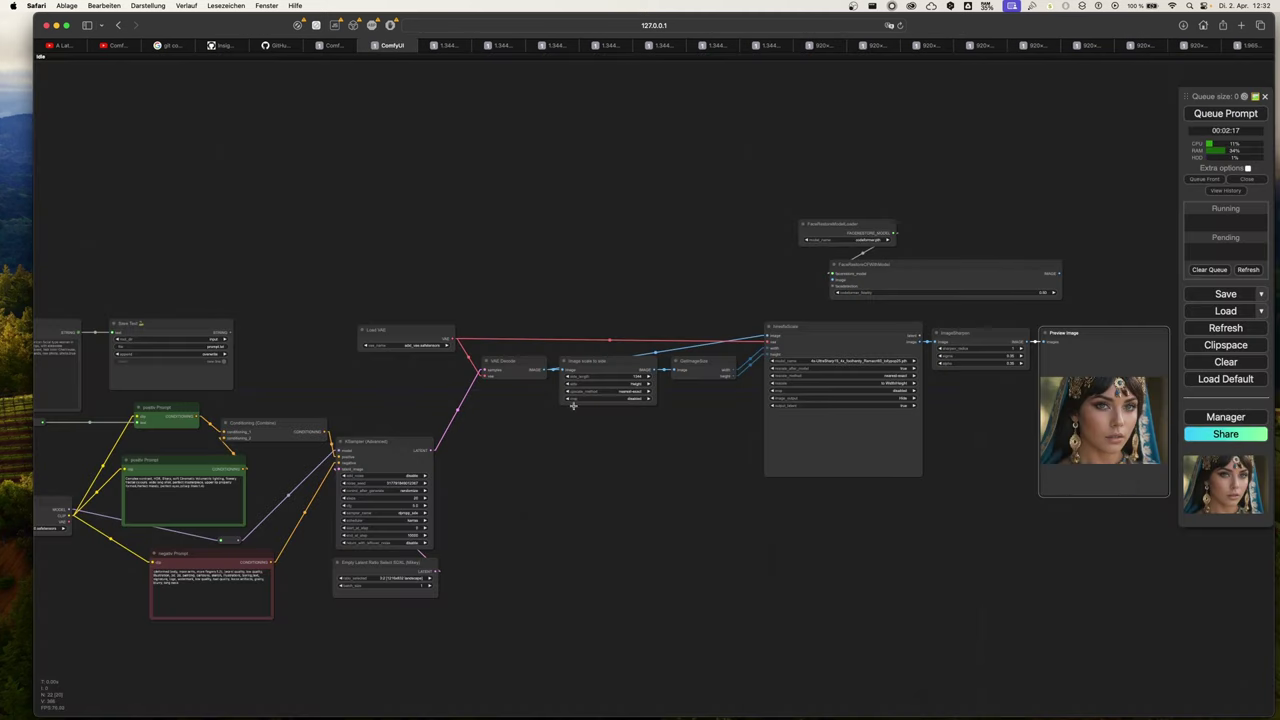
scroll(588, 503, up, 1)
scroll(663, 470, up, 2)
scroll(663, 471, up, 2)
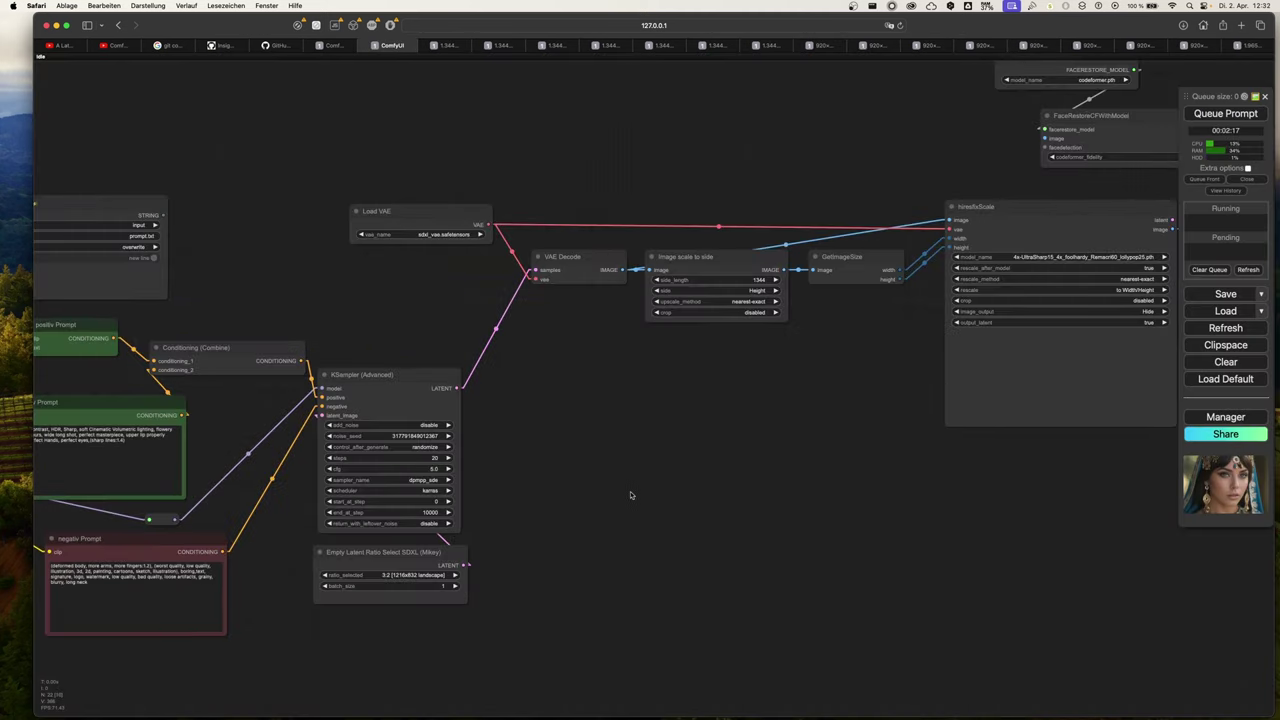
scroll(633, 495, up, 2)
scroll(590, 478, up, 2)
scroll(590, 478, up, 2)
drag(528, 473, 631, 428)
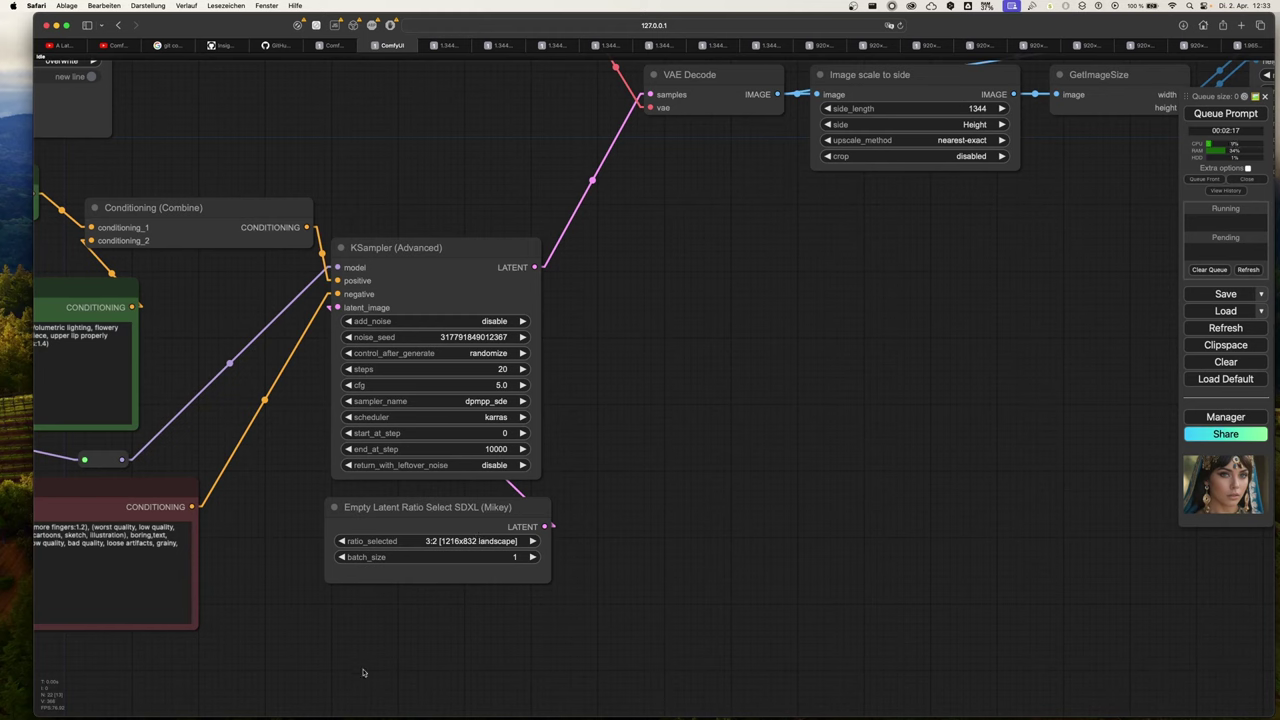
click(458, 402)
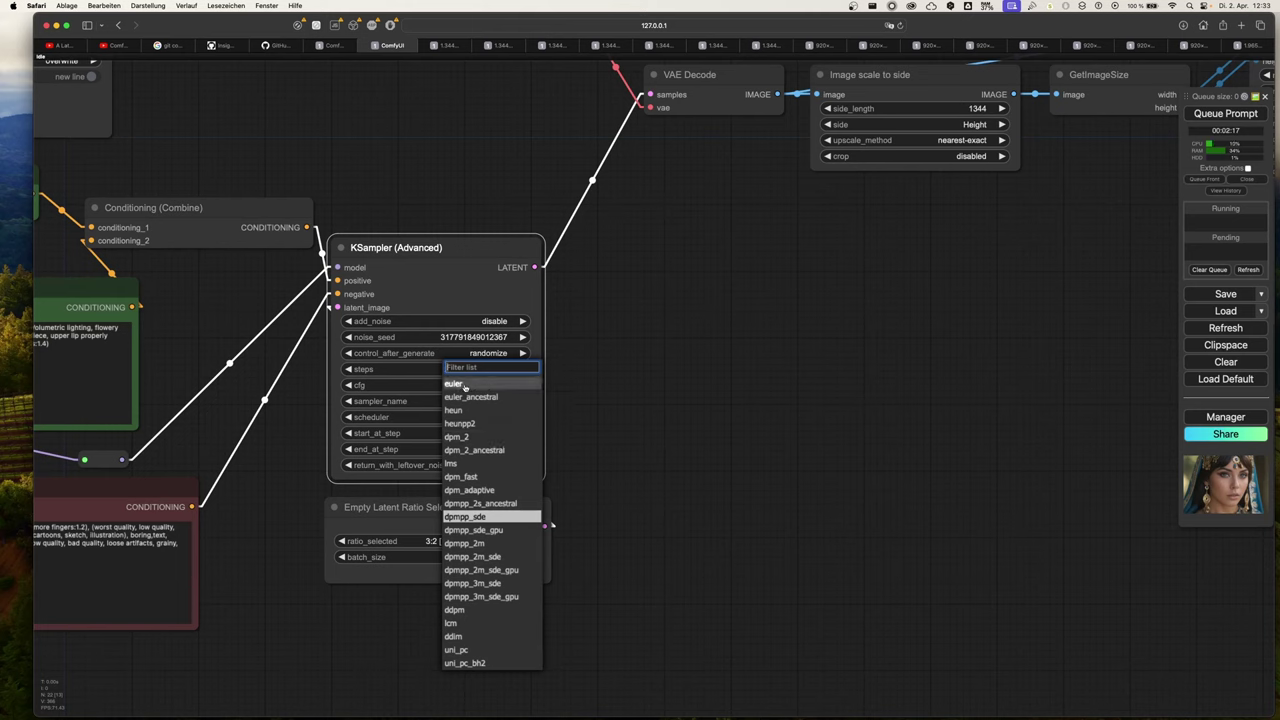
click(582, 508)
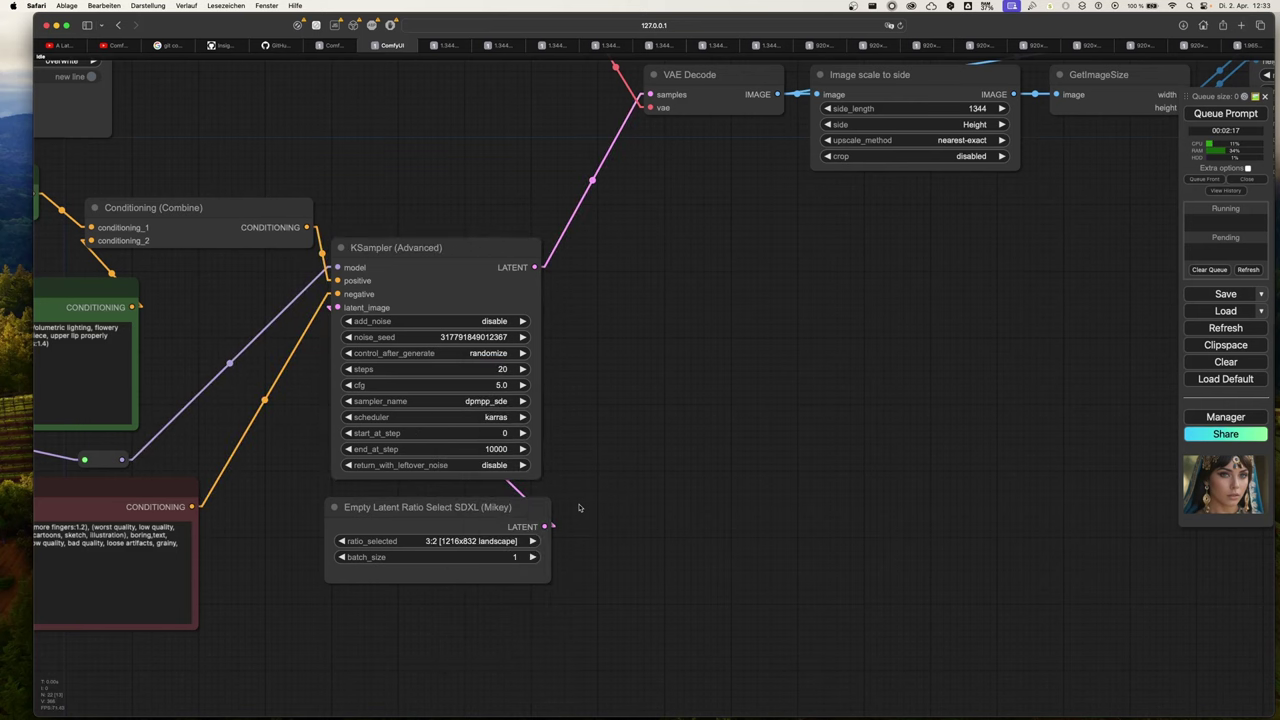
click(489, 416)
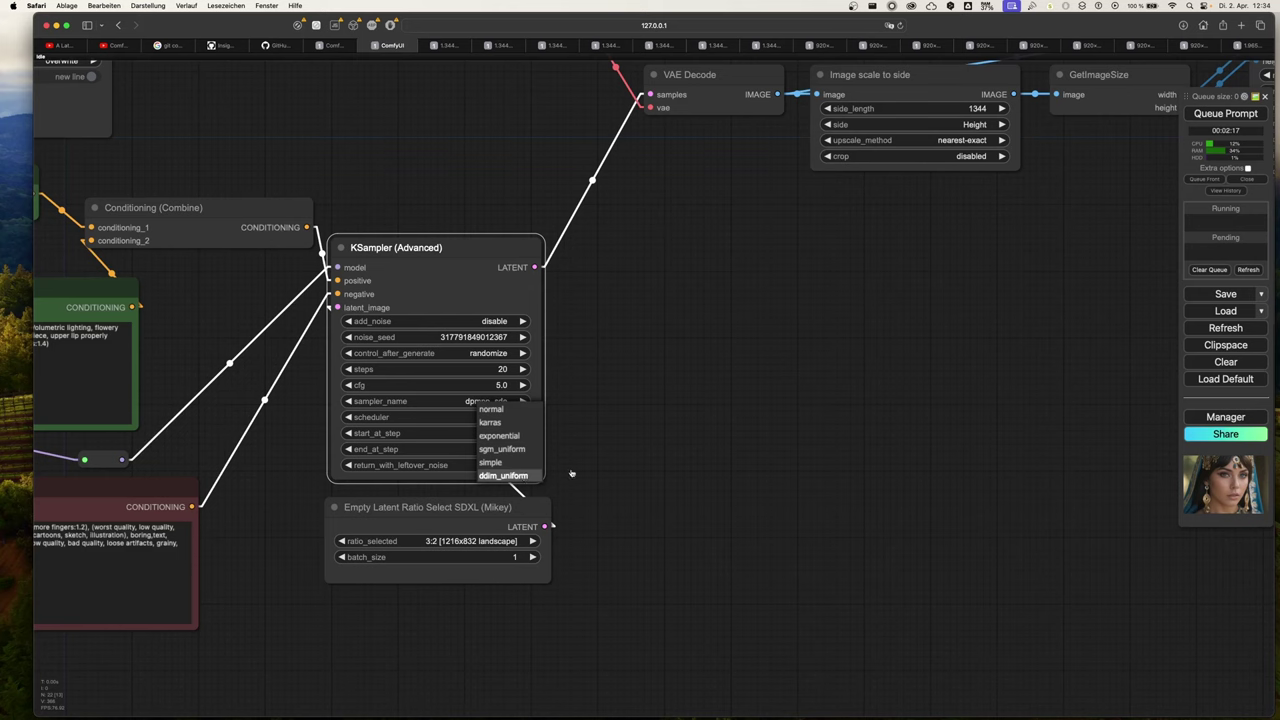
click(823, 464)
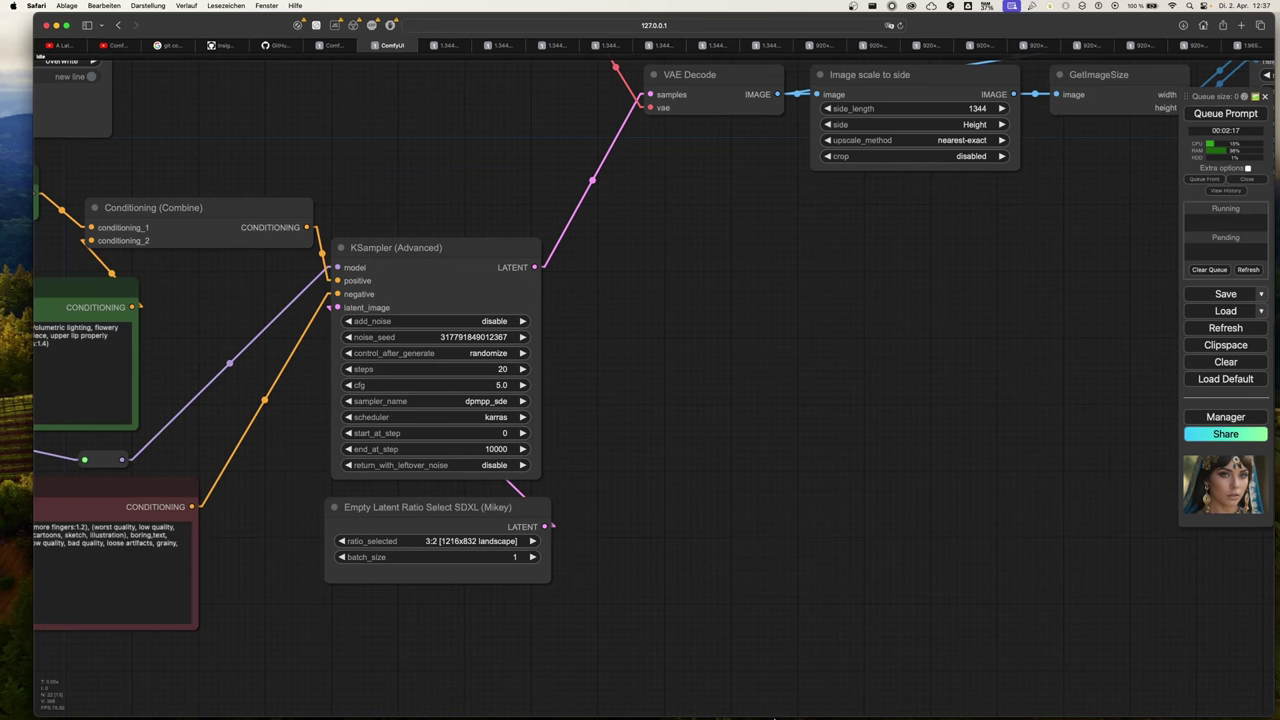
Open Launchpad from the Dock and launch Adobe Lightroom Classic from its first page.
mouse_move(740, 716)
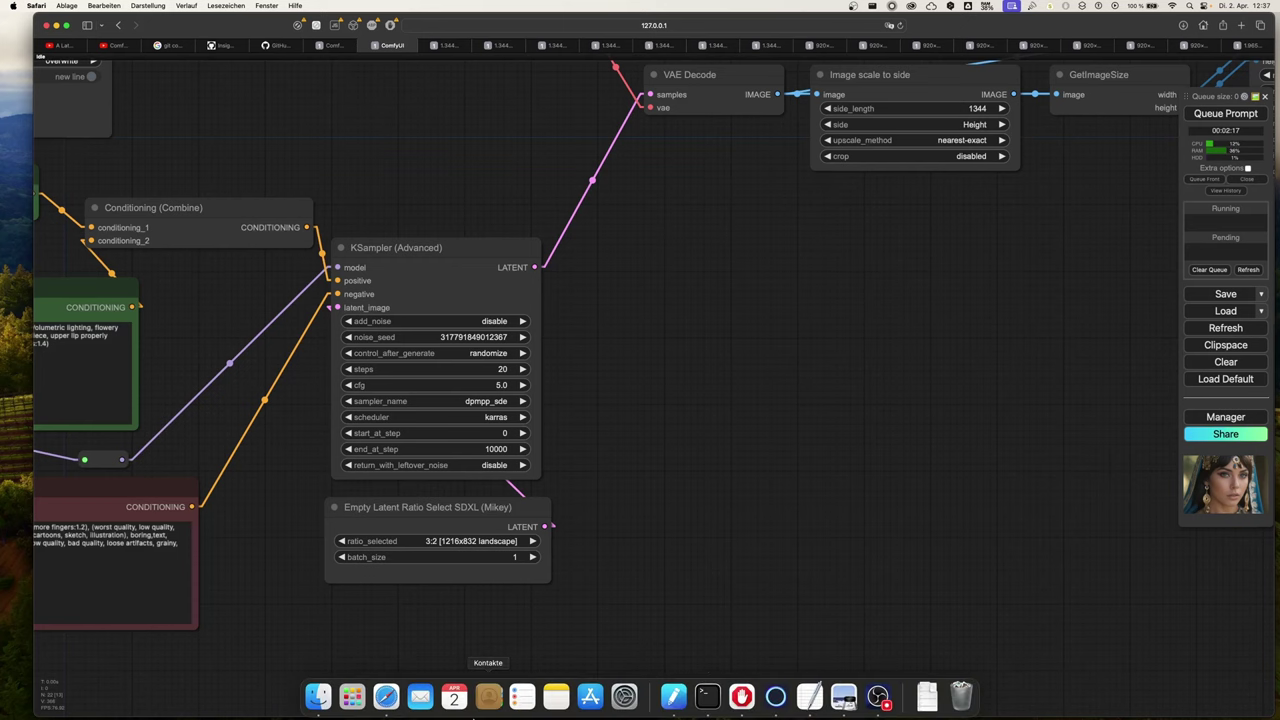
click(366, 711)
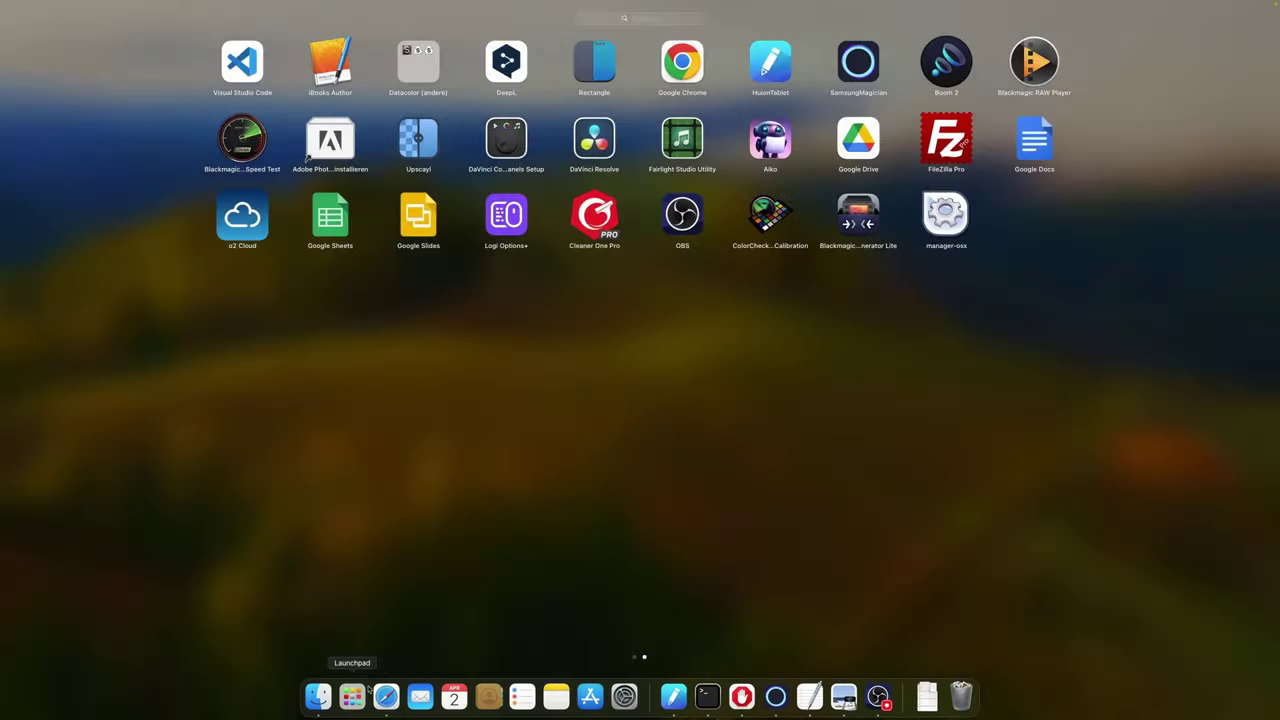
scroll(438, 420, right, 3)
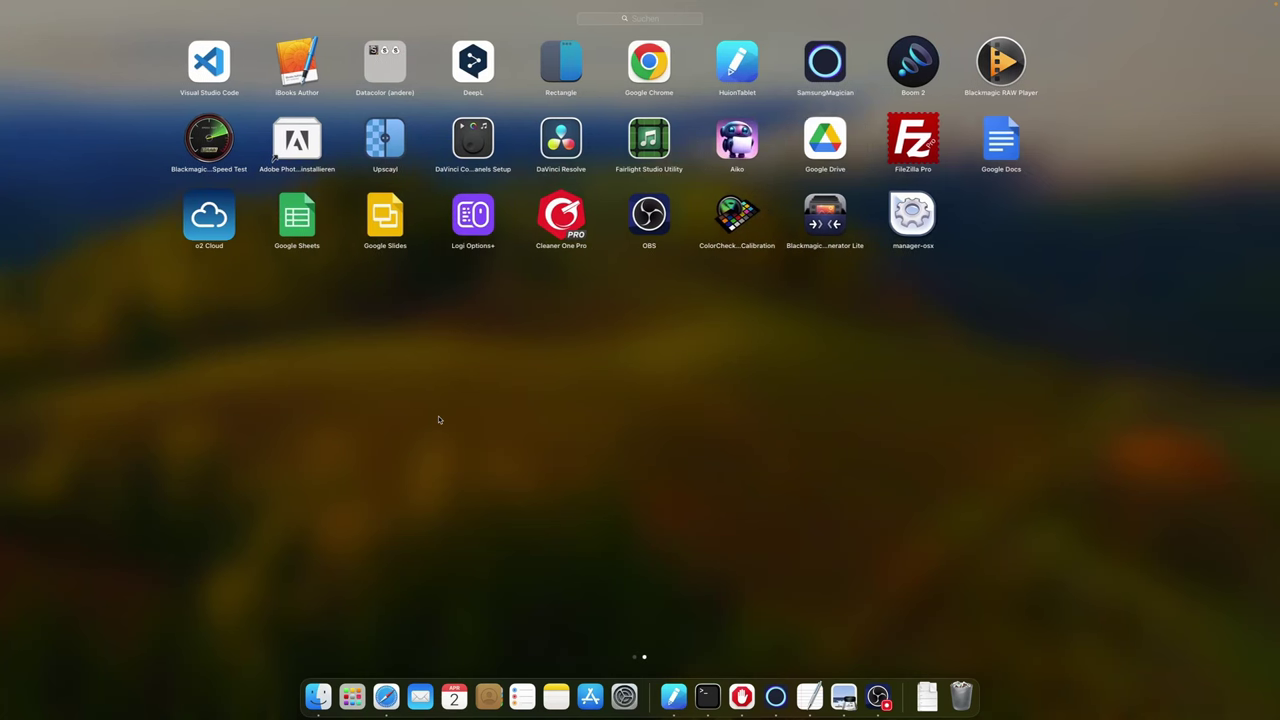
scroll(438, 420, left, 5)
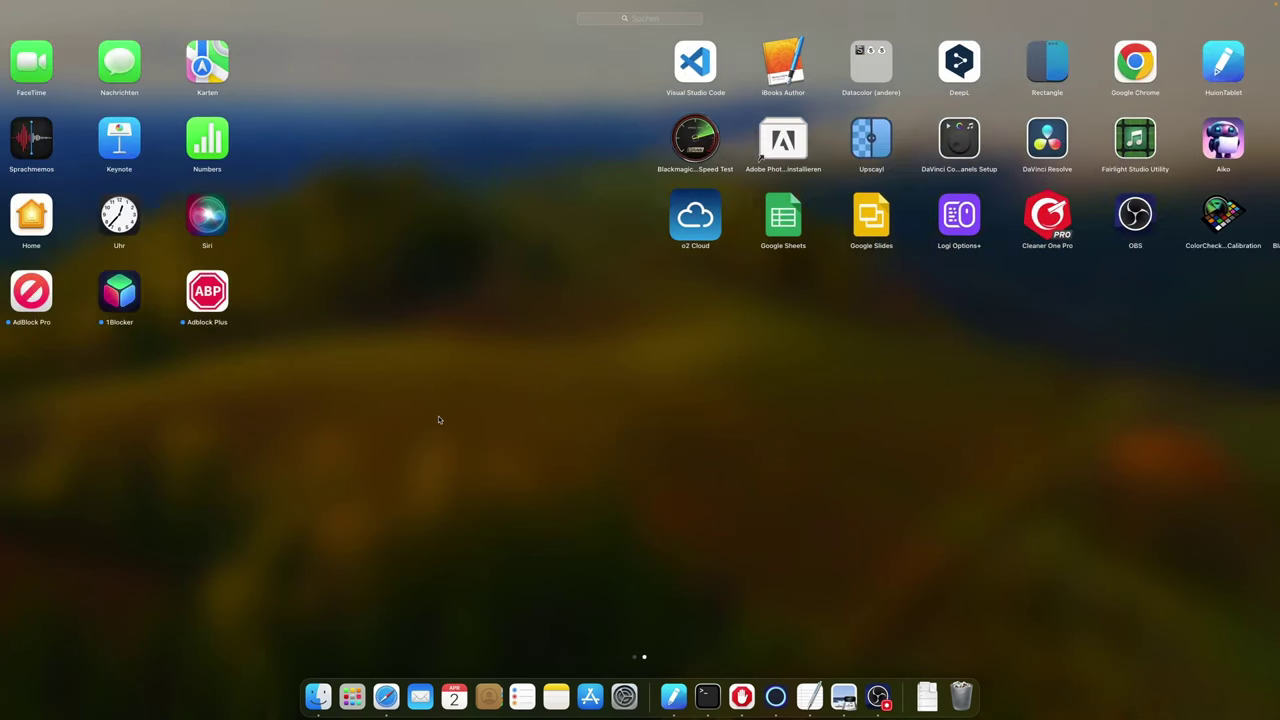
scroll(560, 280, left, 2)
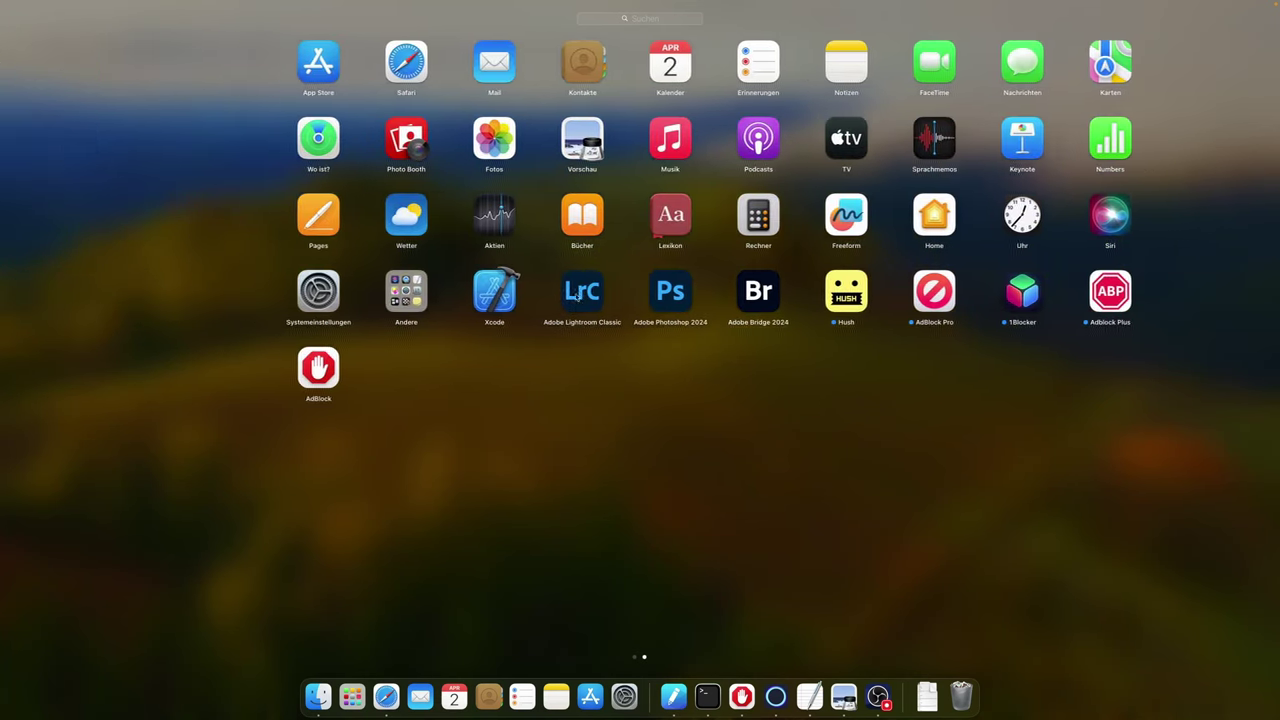
click(506, 300)
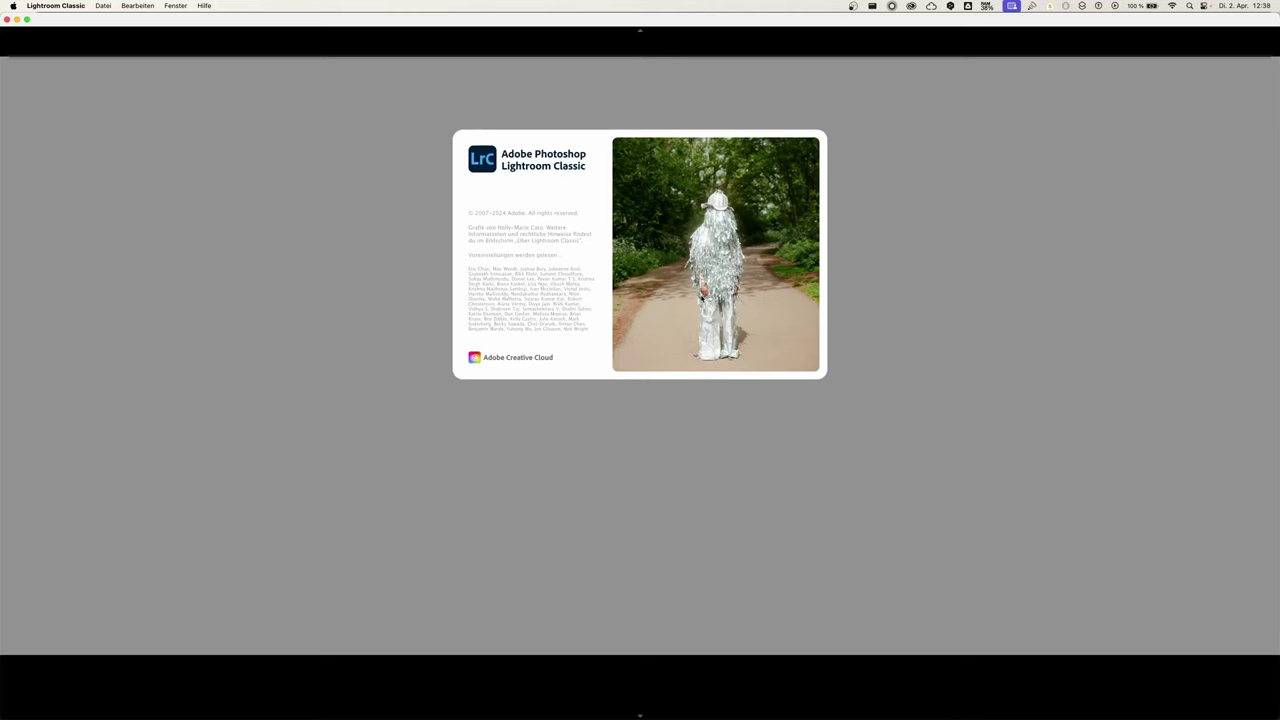
Force-quit Lightroom Classic through the Apple menu's Sofort beenden dialog.
click(13, 6)
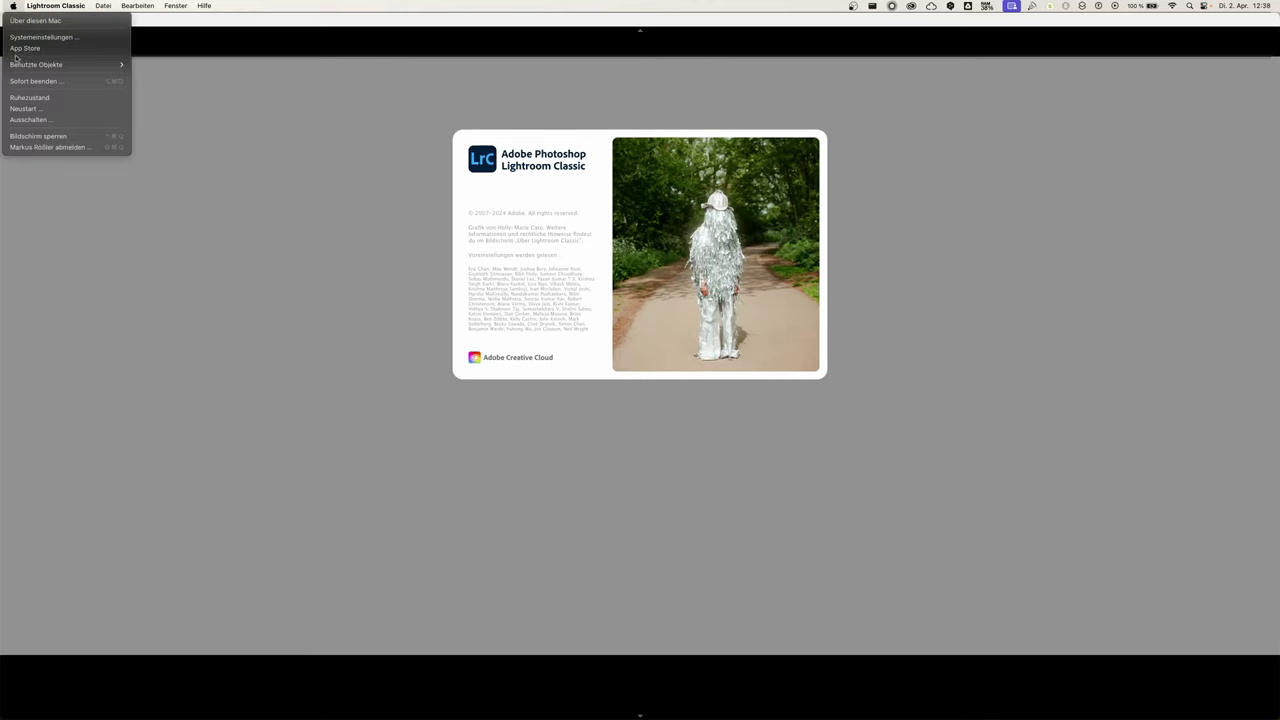
click(35, 81)
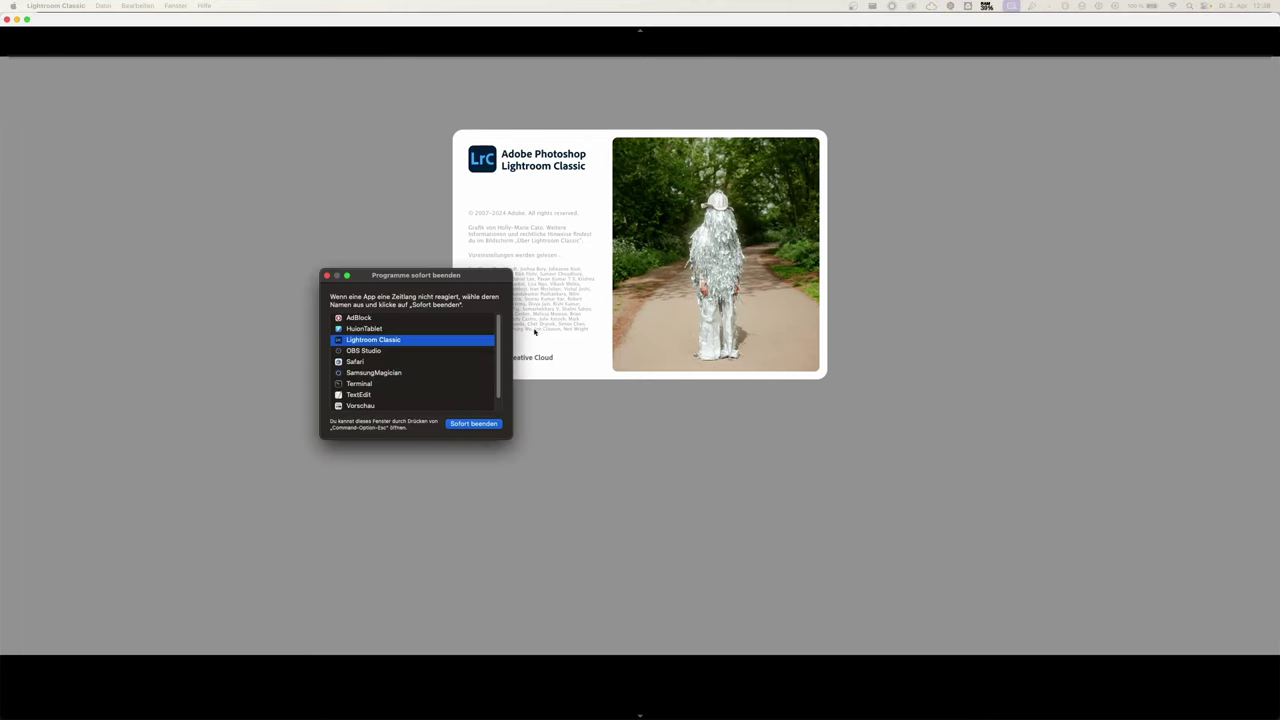
click(477, 430)
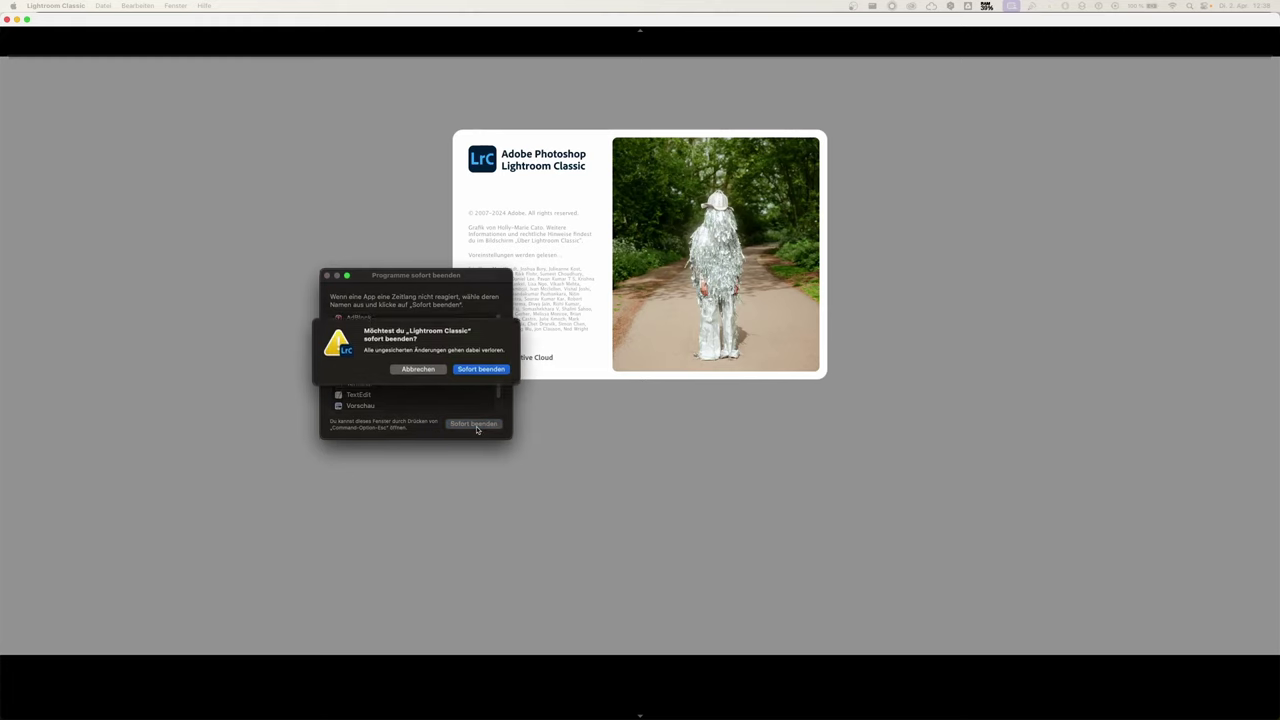
click(488, 374)
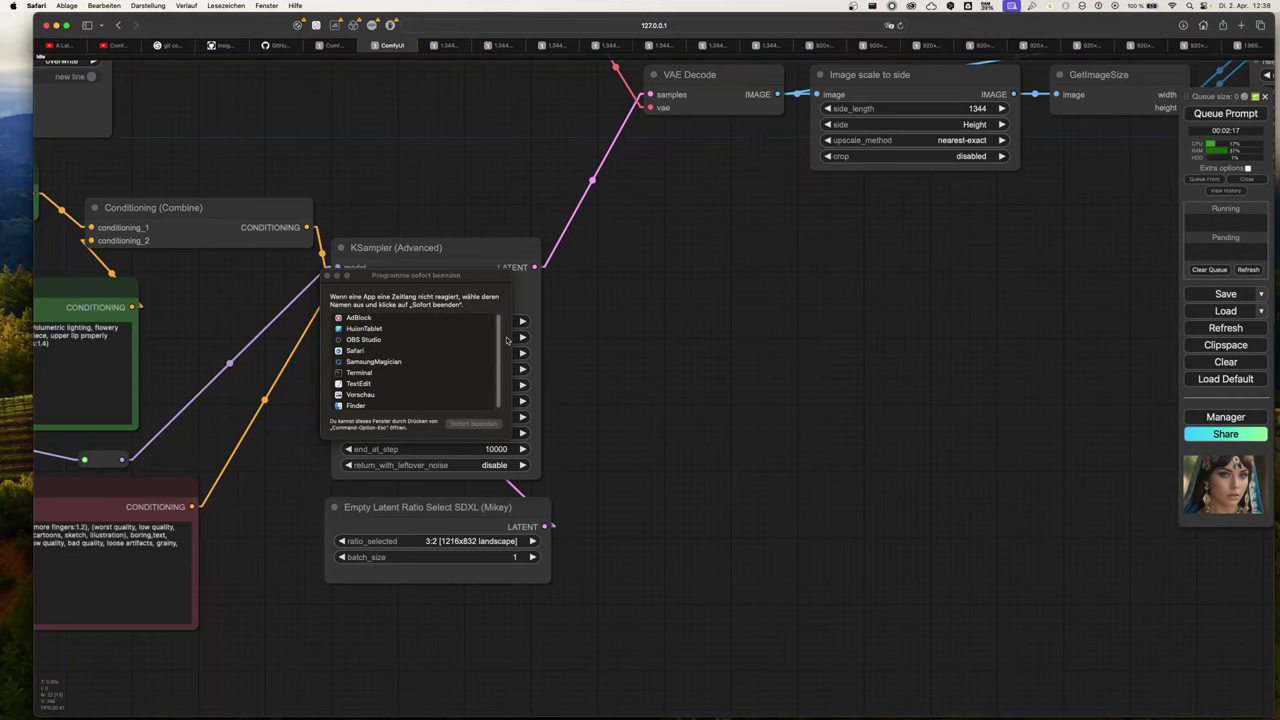